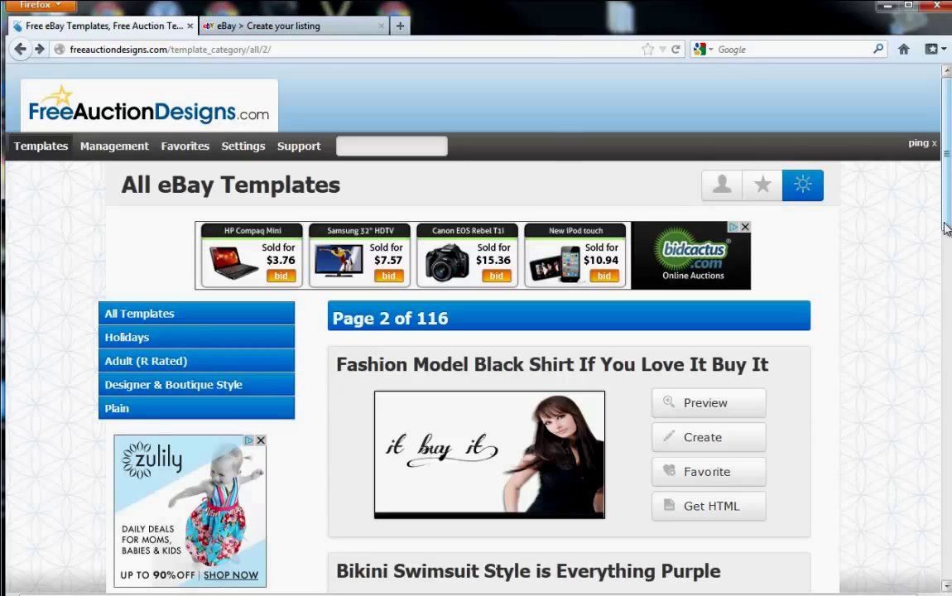
Scroll the template list and open Boutique Shopping Girls Time To Shop with Create.
scroll(946, 299, down, 10)
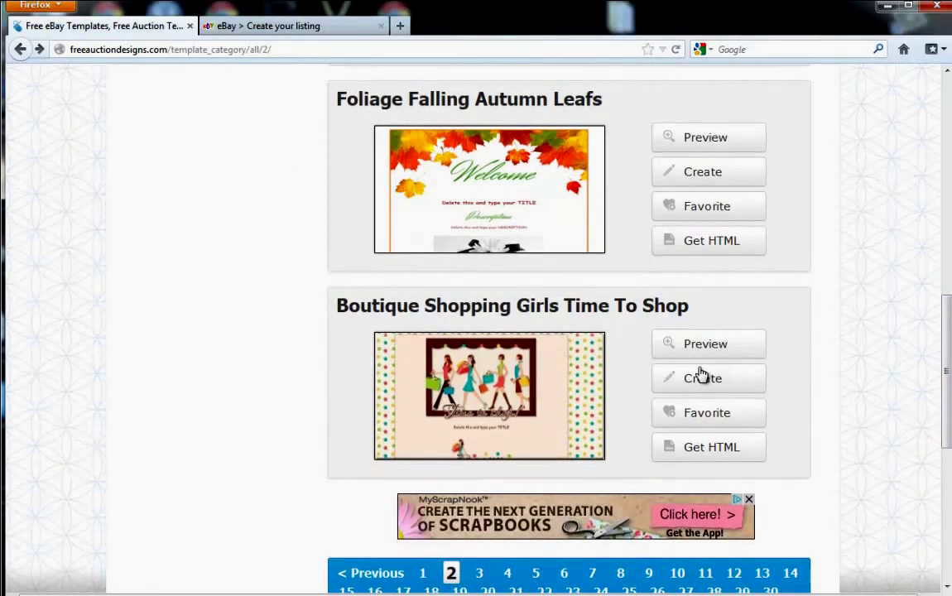
click(725, 385)
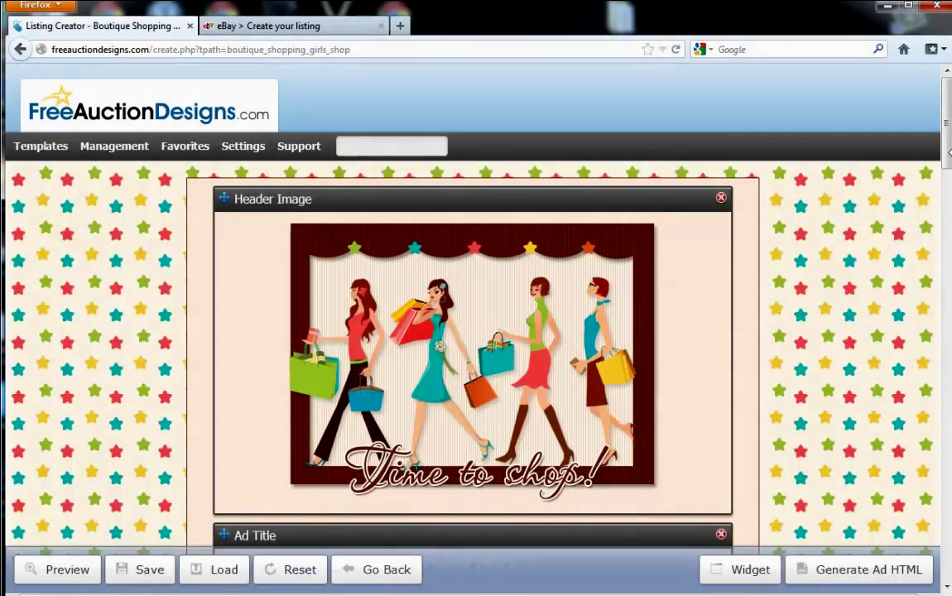
Scroll through the template's title, images, description and shipping panels down to the 'Have a nice day!' footer.
scroll(942, 195, down, 1)
scroll(942, 196, down, 10)
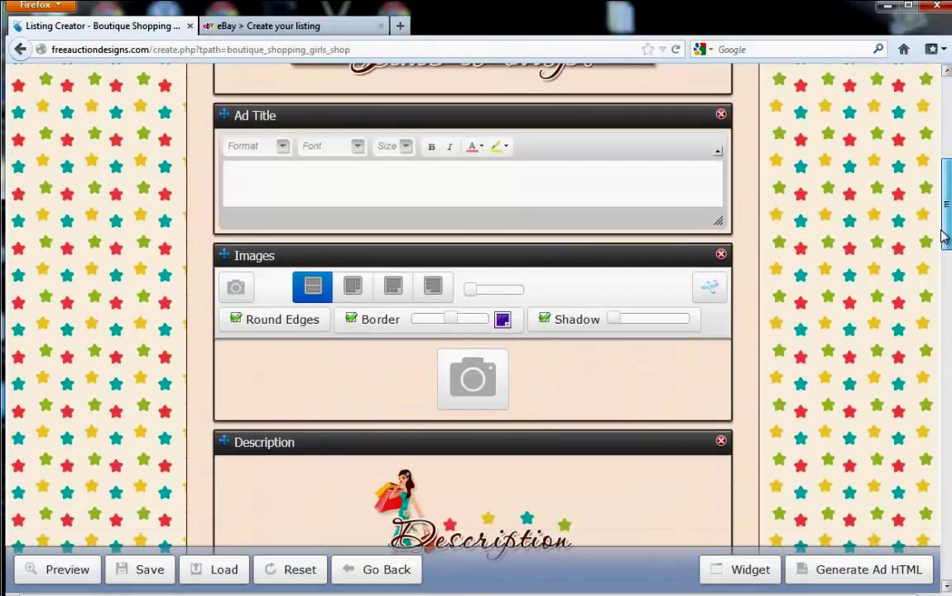
scroll(942, 285, down, 15)
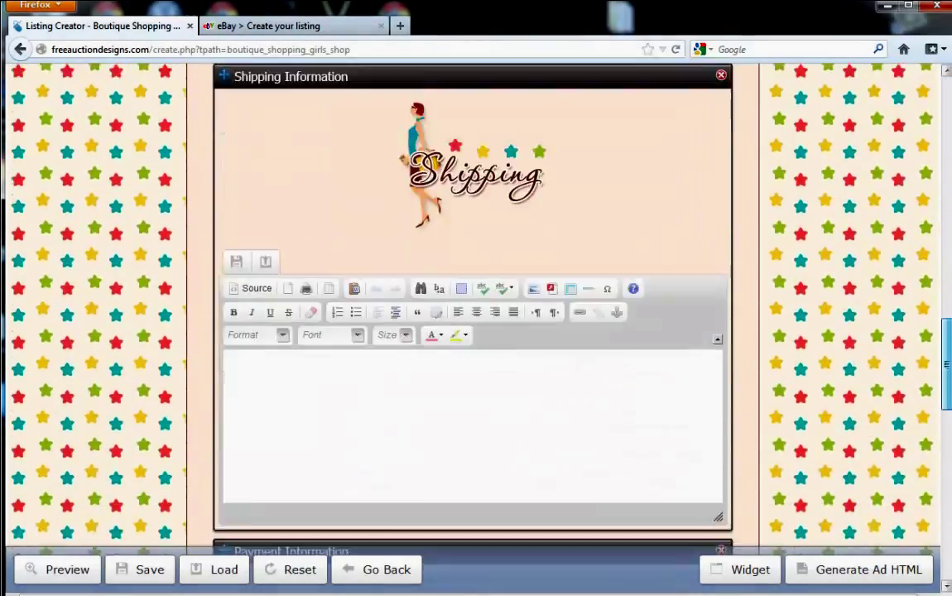
scroll(476, 315, down, 7)
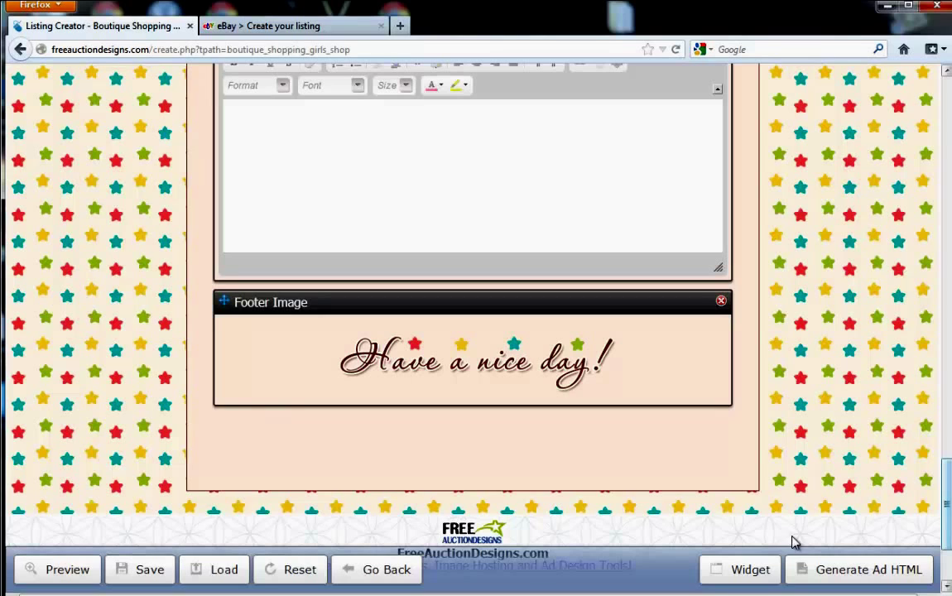
click(744, 571)
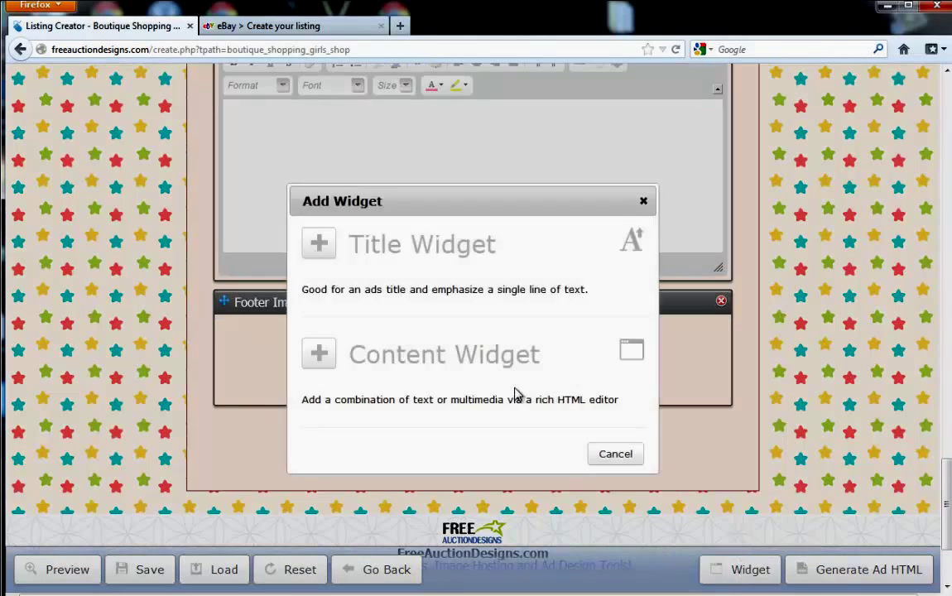
click(335, 356)
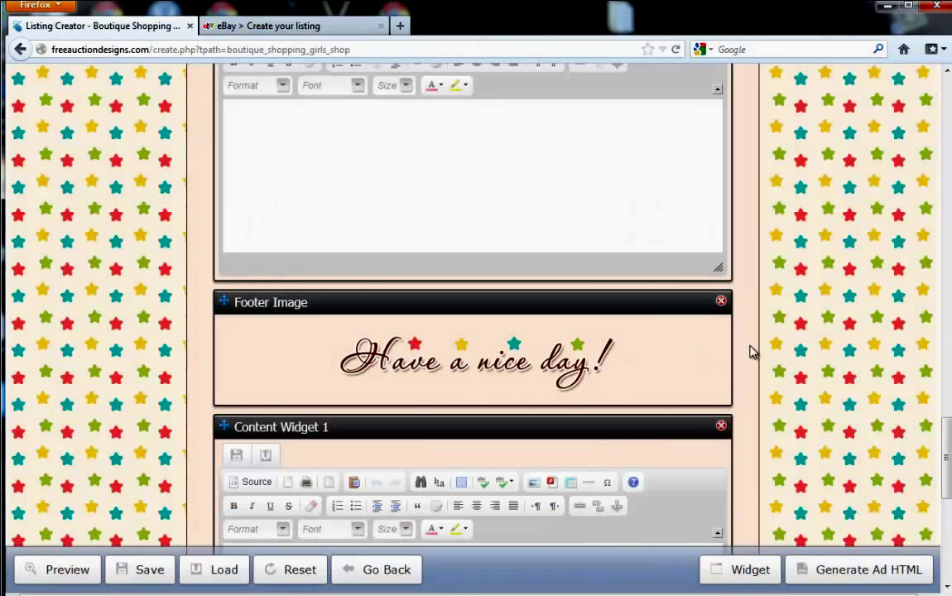
drag(949, 452, 949, 494)
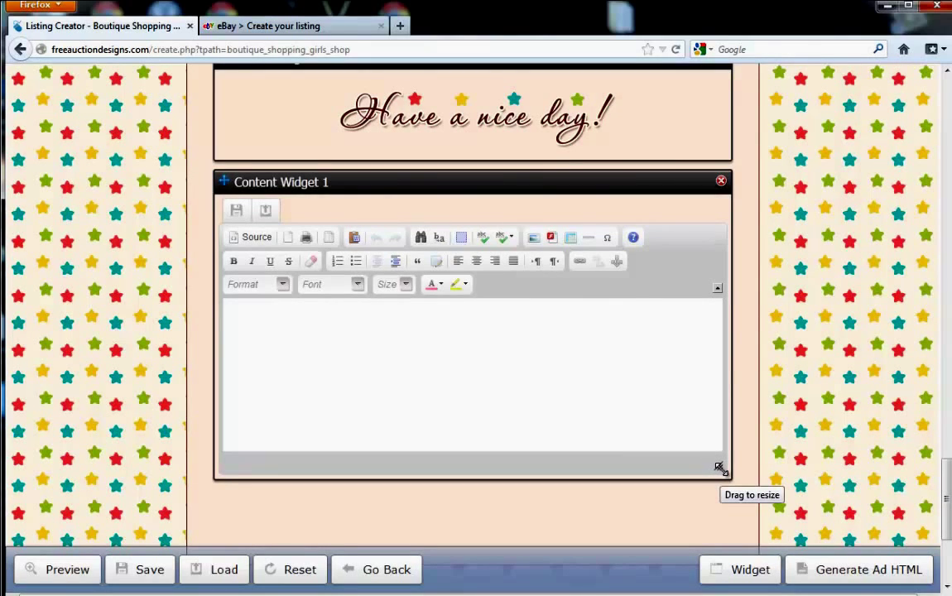
mouse_move(720, 467)
mouse_down()
mouse_move(780, 489)
mouse_move(799, 485)
mouse_move(722, 473)
mouse_up()
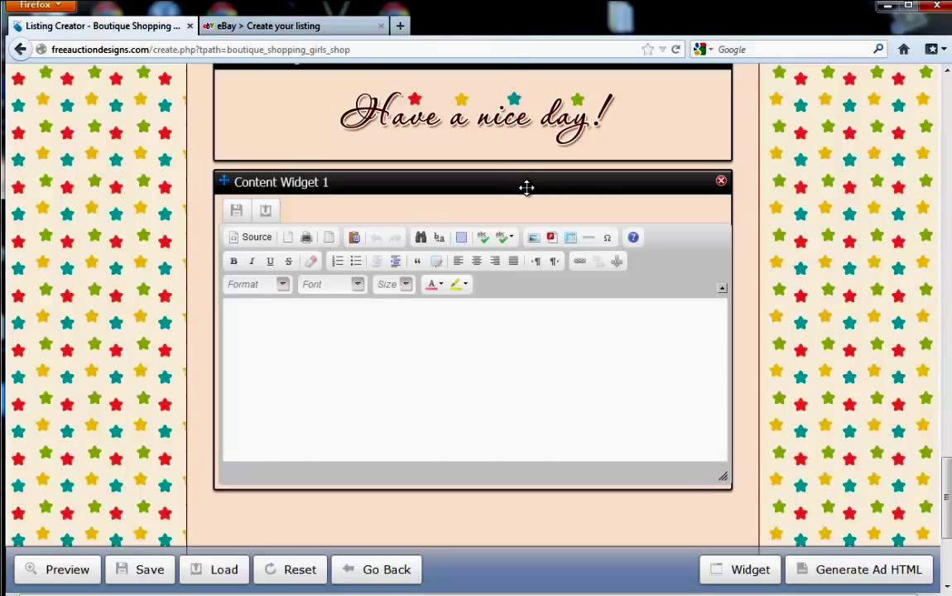
drag(526, 187, 510, 76)
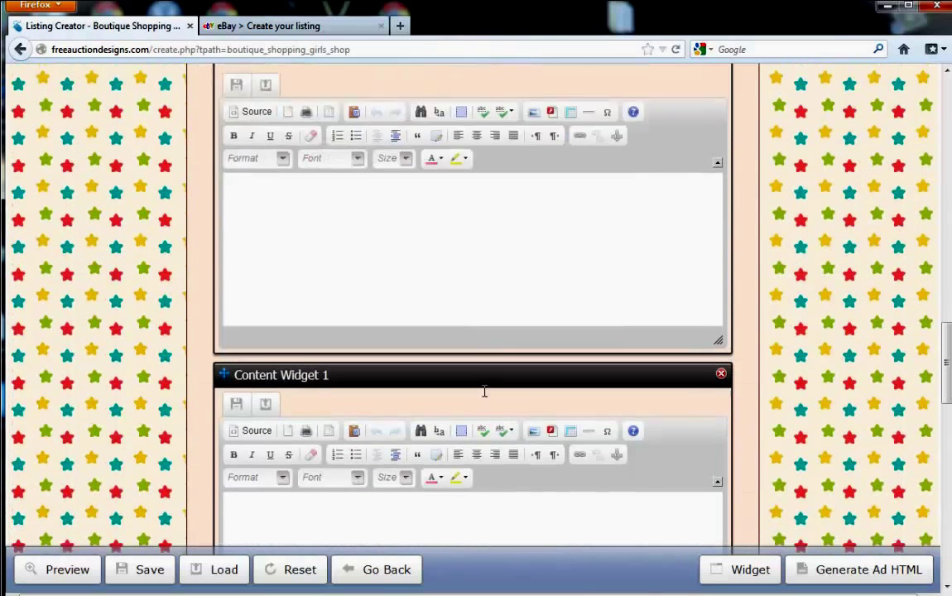
scroll(484, 392, down, 2)
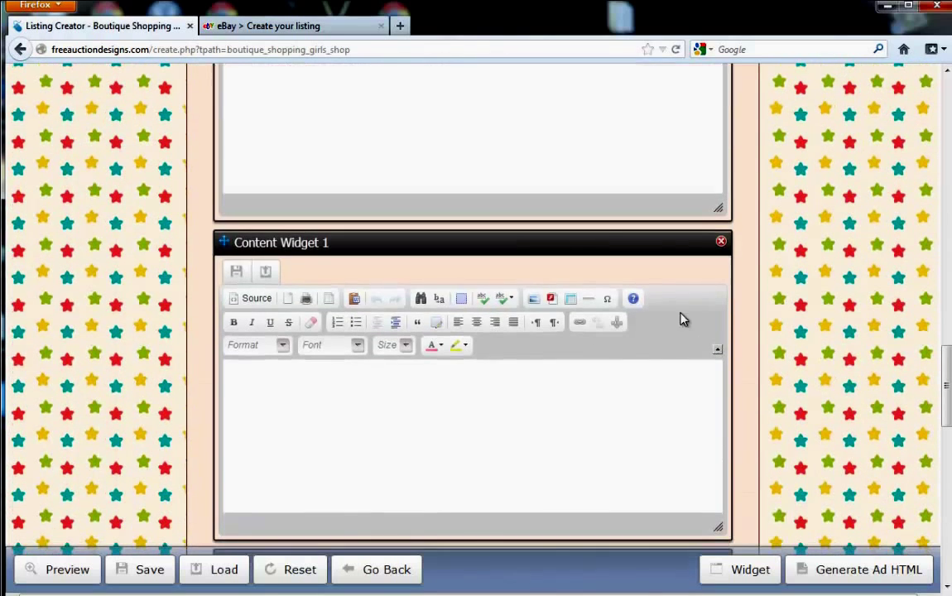
click(721, 243)
scroll(944, 171, down, 10)
scroll(943, 171, up, 10)
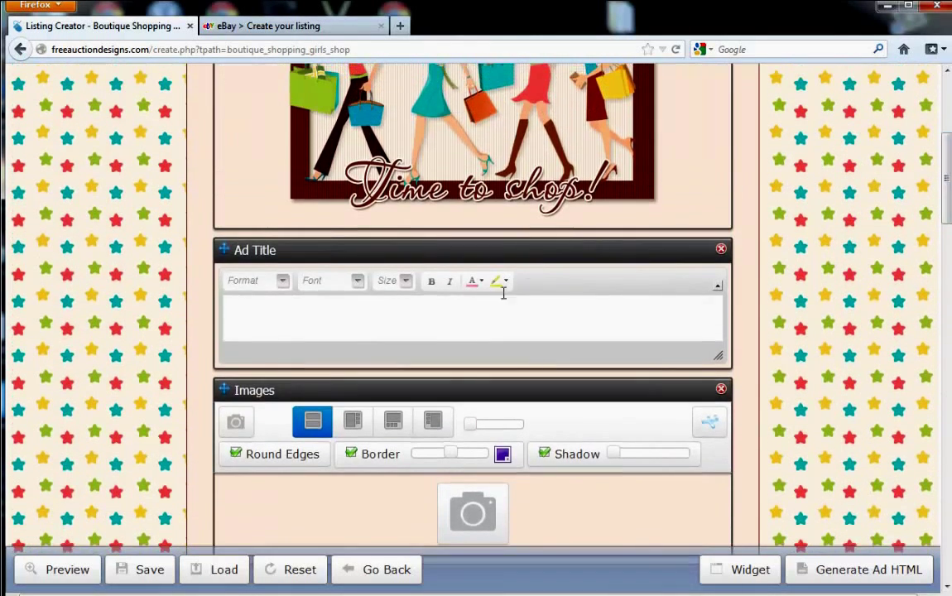
Enter 'tITLE IS HERE' as the ad title and format it Tahoma 24, bold, italic, red.
click(479, 315)
text(tITLE)
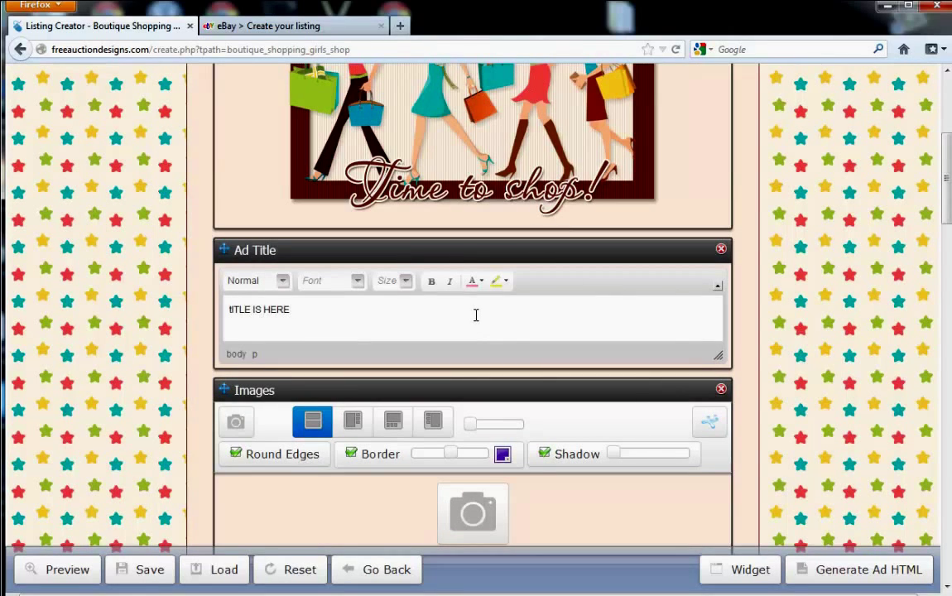
text( IS HERE)
drag(290, 309, 228, 309)
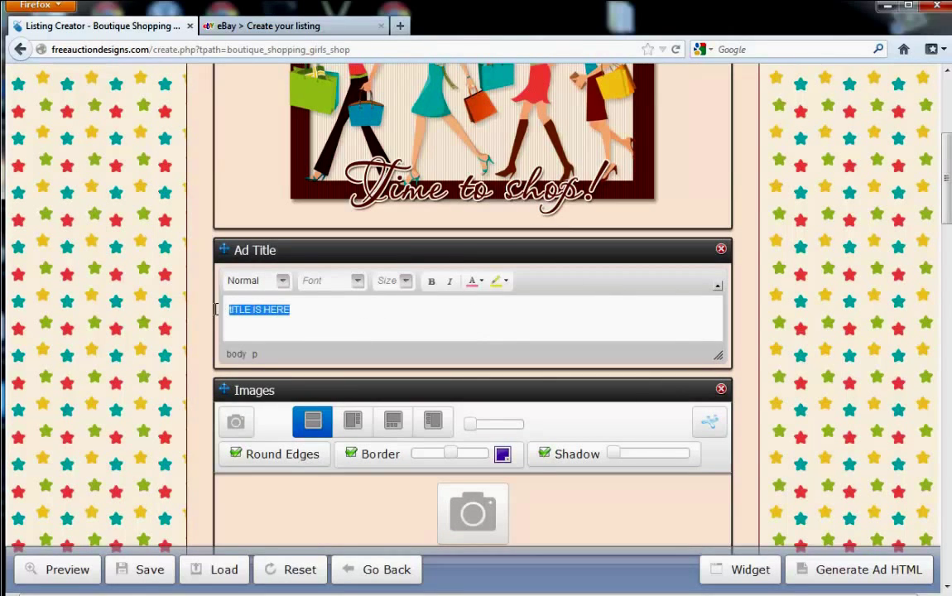
click(357, 282)
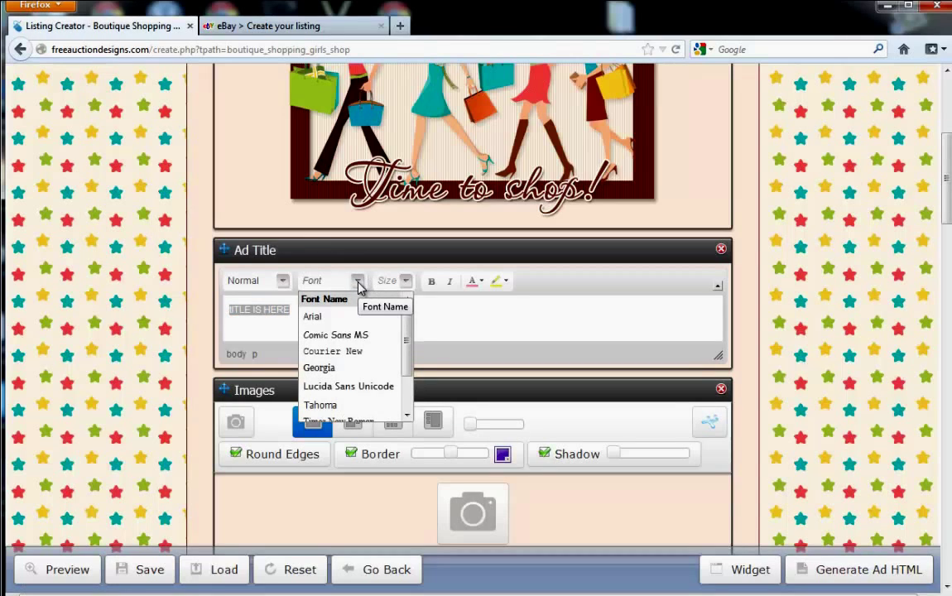
click(381, 405)
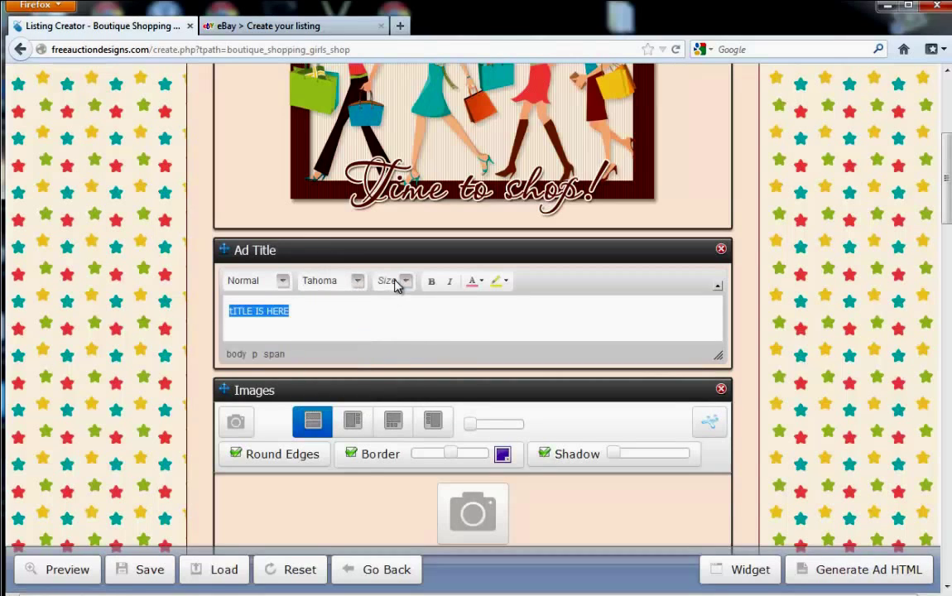
click(397, 283)
scroll(416, 391, down, 3)
click(404, 345)
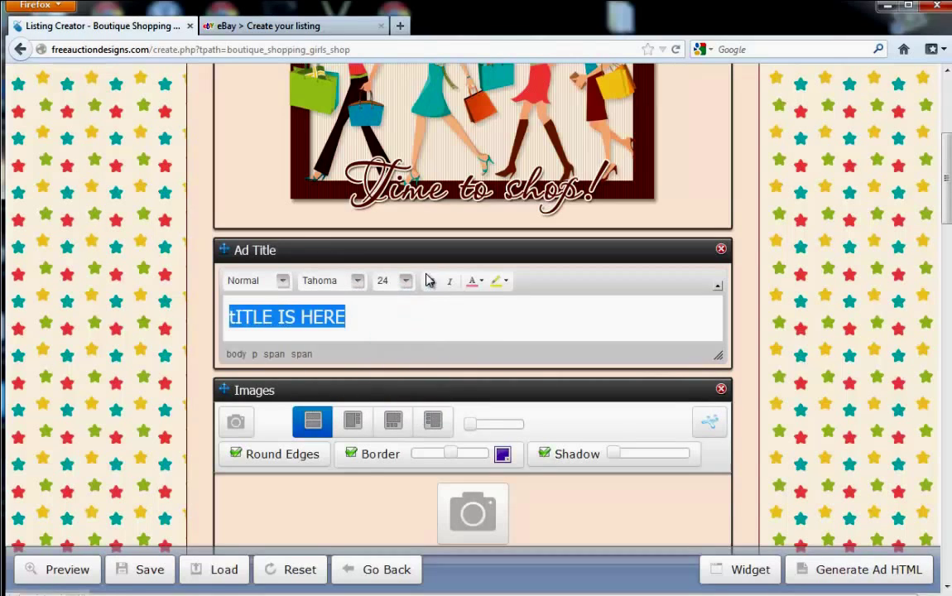
click(430, 283)
click(450, 282)
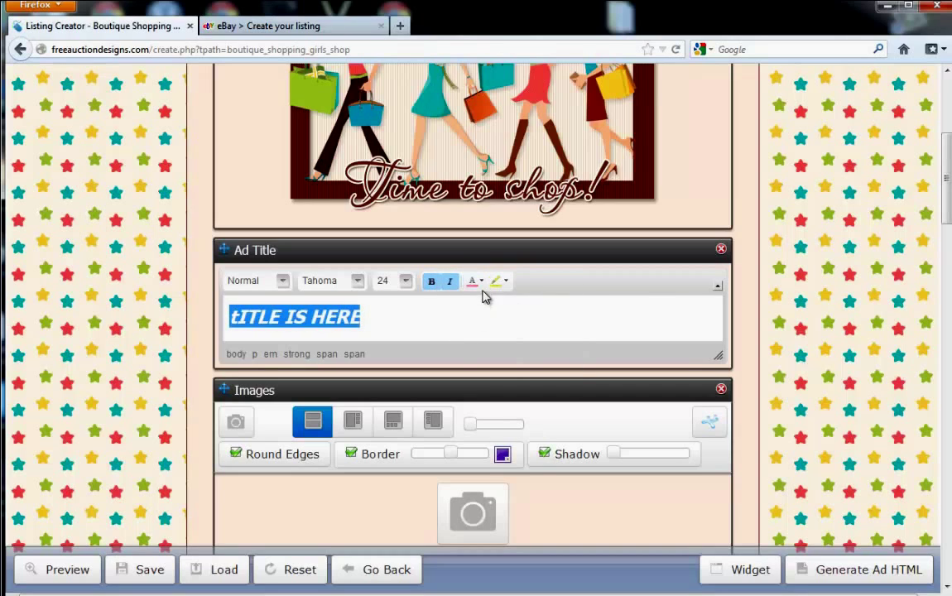
click(482, 281)
click(472, 338)
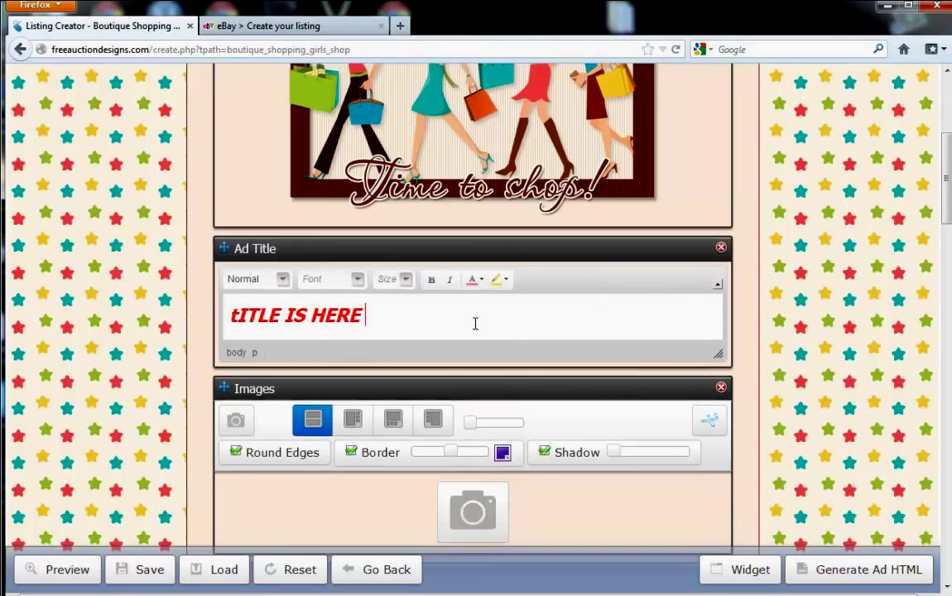
Insert gofts.jpg, giftbox.jpg, 34s.jpg and 34ds.jpg into the Images panel, leaving out gifts.sflb_.jpg.
scroll(505, 321, down, 3)
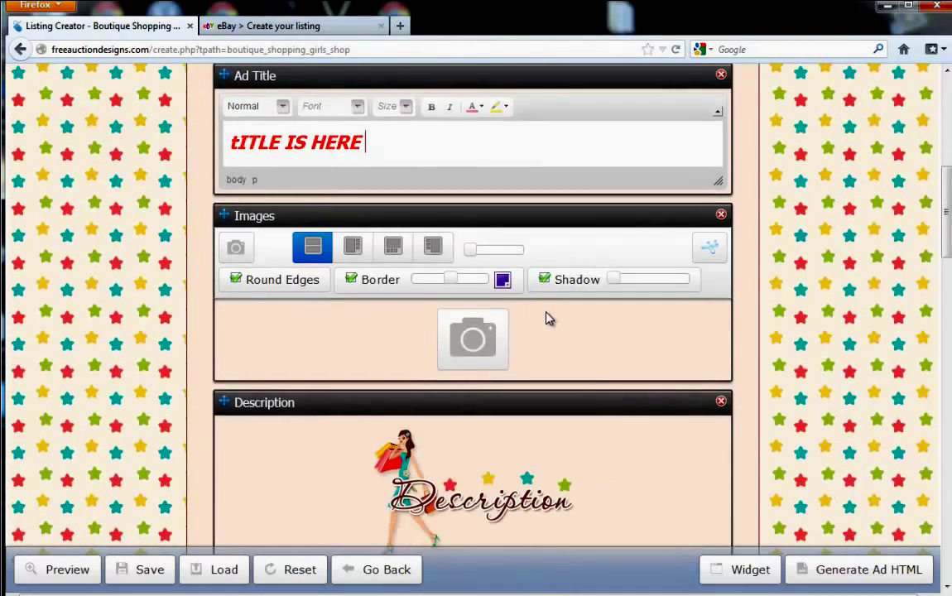
click(473, 342)
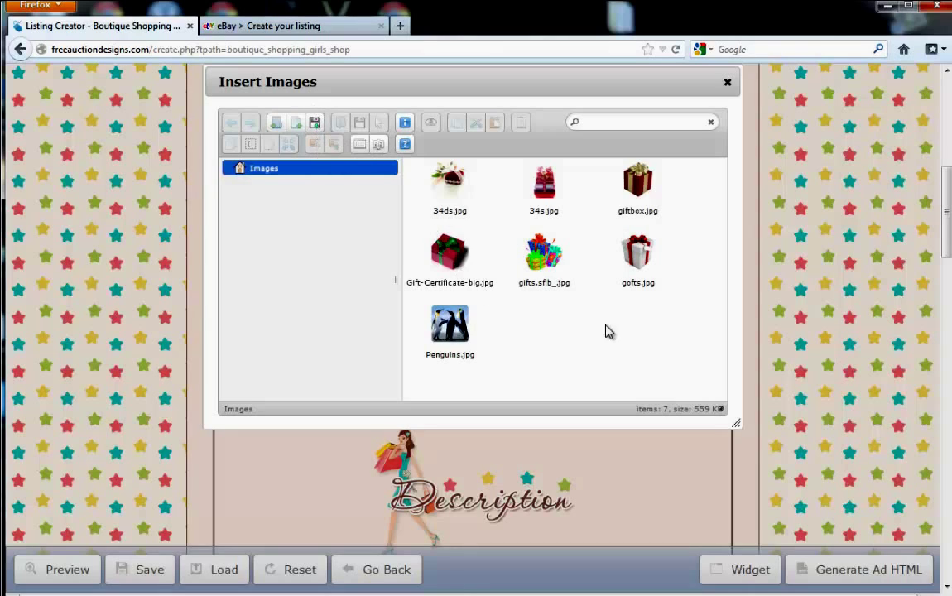
double_click(637, 259)
double_click(635, 234)
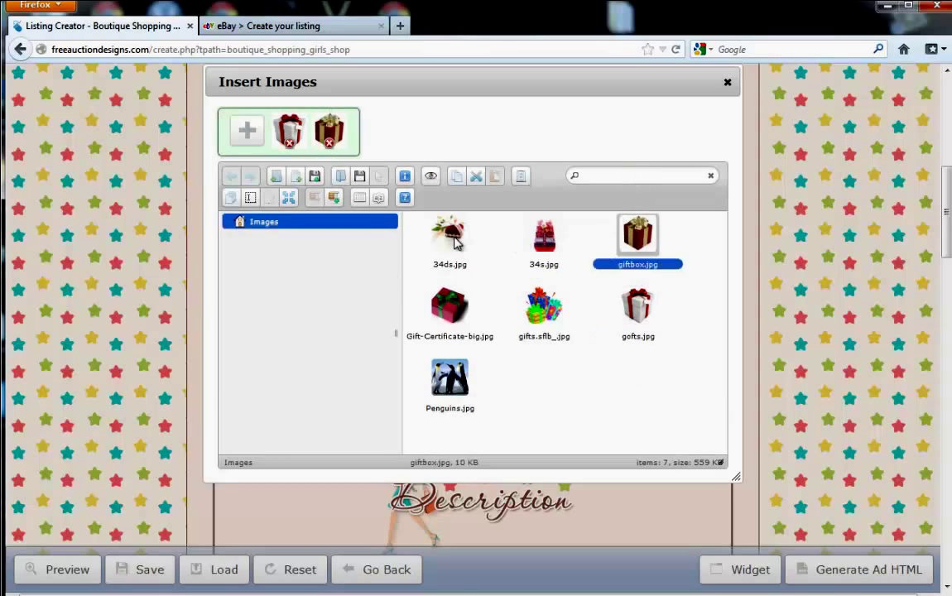
double_click(544, 236)
double_click(449, 236)
double_click(544, 306)
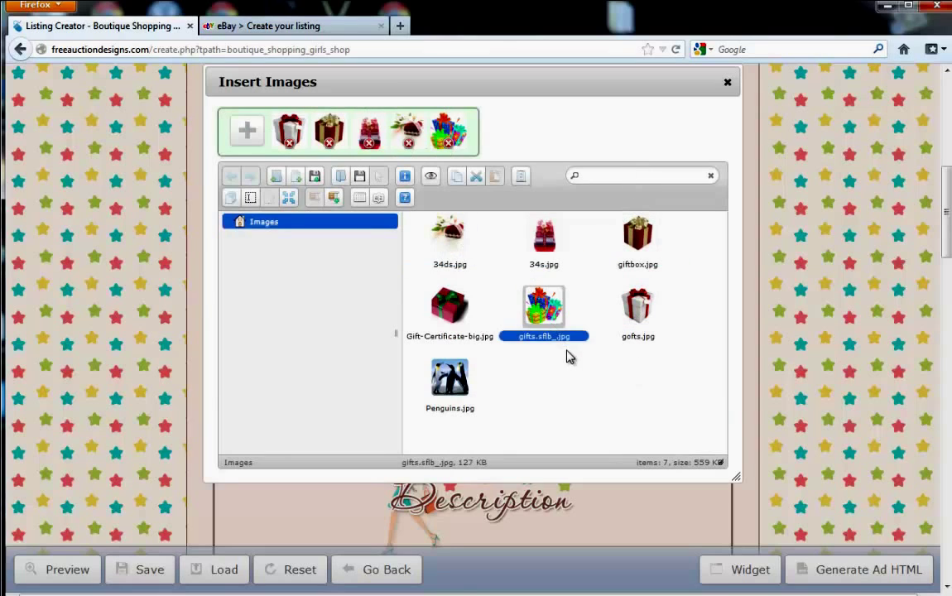
click(447, 146)
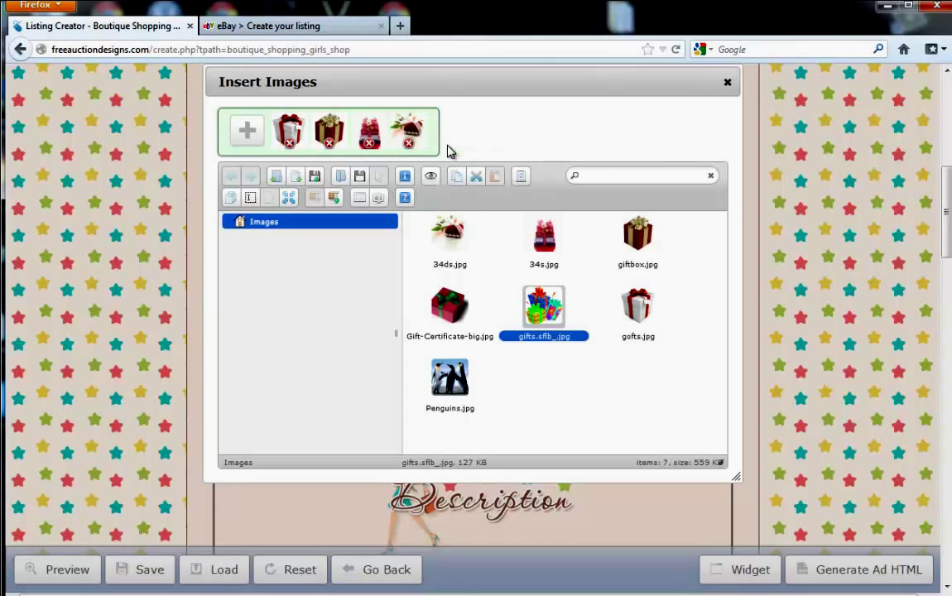
click(248, 133)
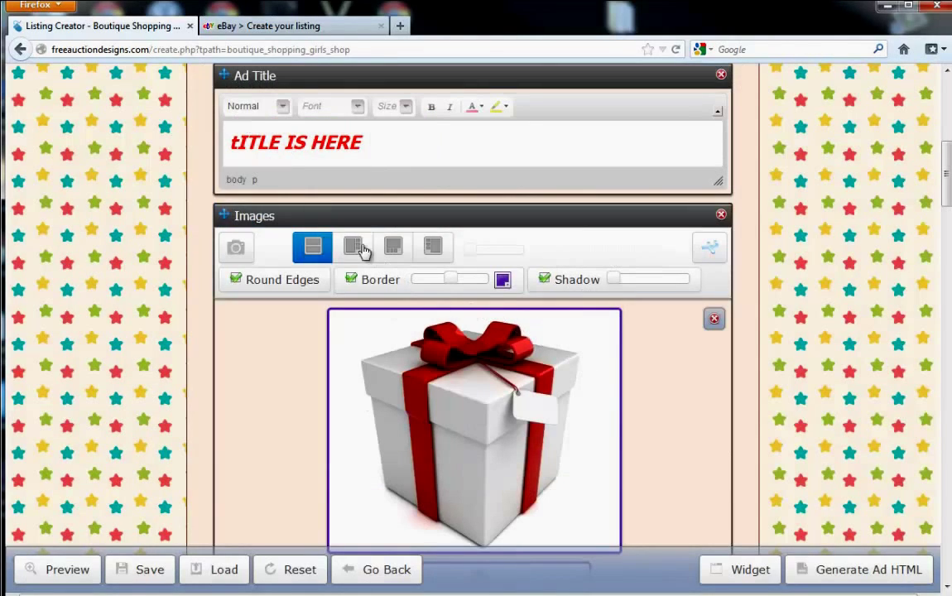
Choose the large-image layout with thumbnails on the left and reorder the gift thumbnails.
click(356, 249)
scroll(644, 428, down, 1)
scroll(645, 428, down, 2)
mouse_move(585, 283)
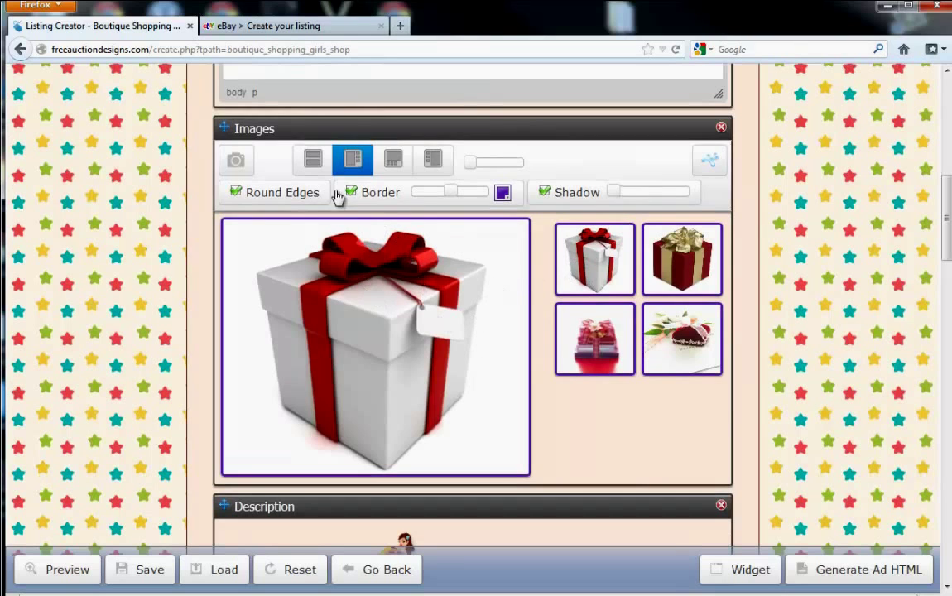
click(313, 162)
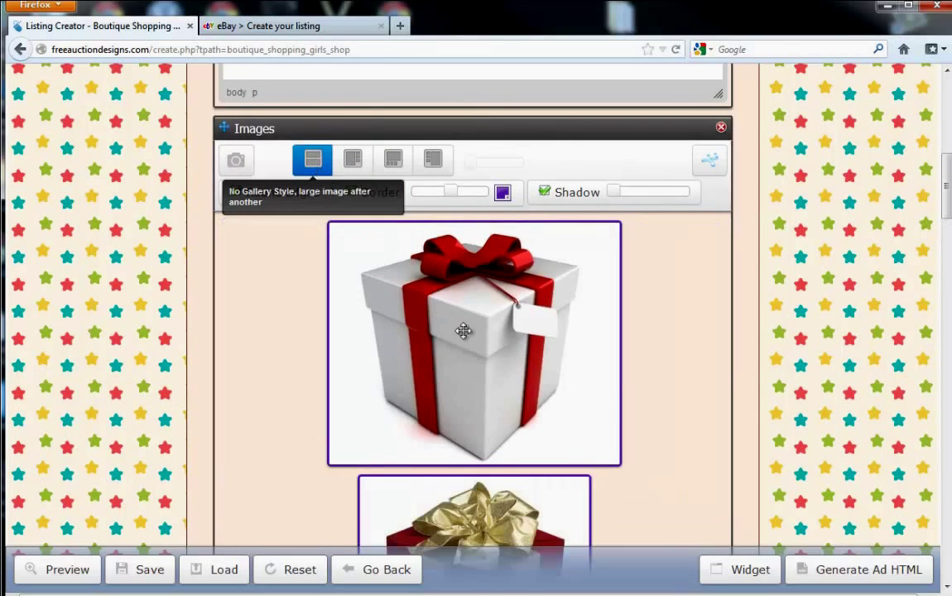
scroll(346, 215, down, 4)
scroll(346, 215, up, 6)
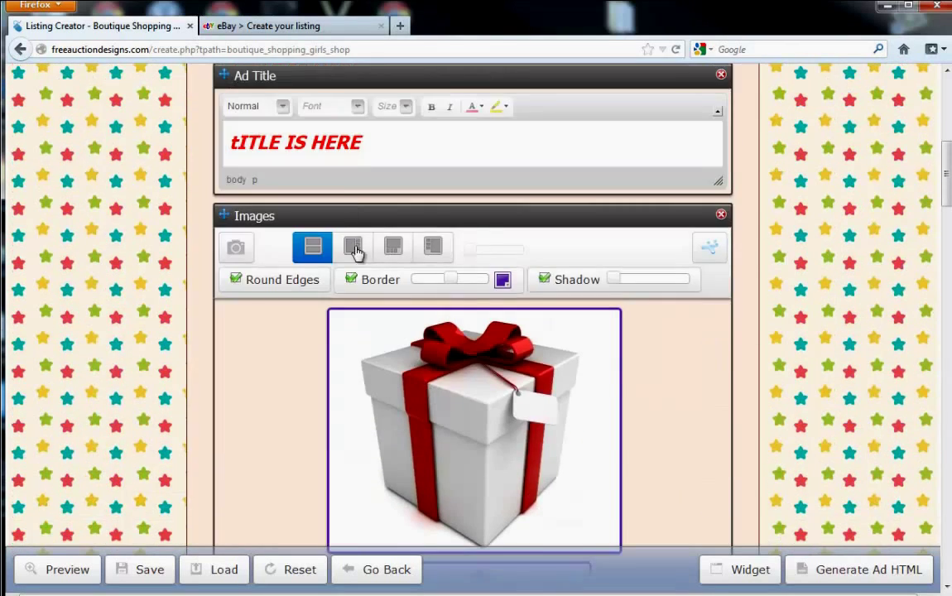
click(363, 251)
click(393, 246)
scroll(392, 246, down, 2)
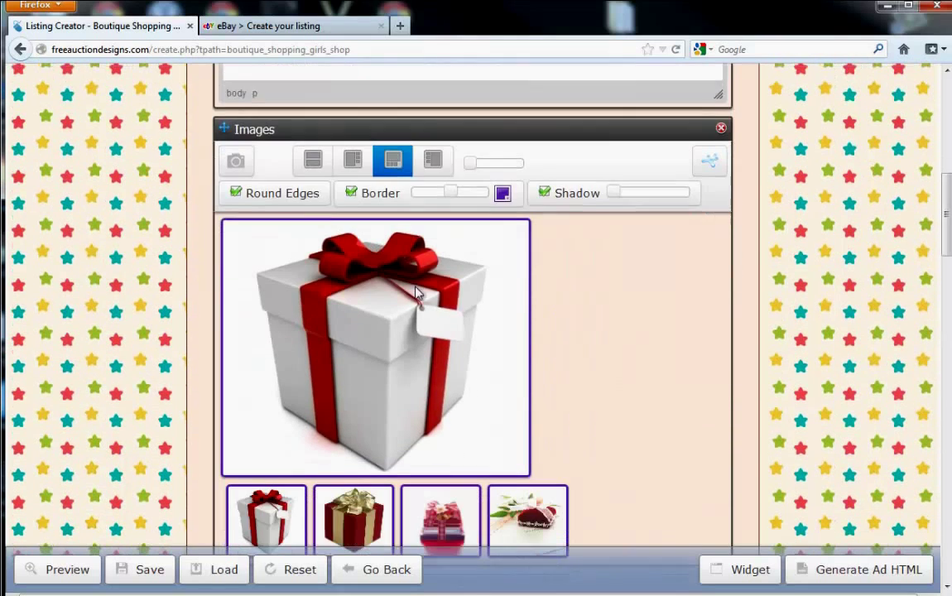
click(431, 165)
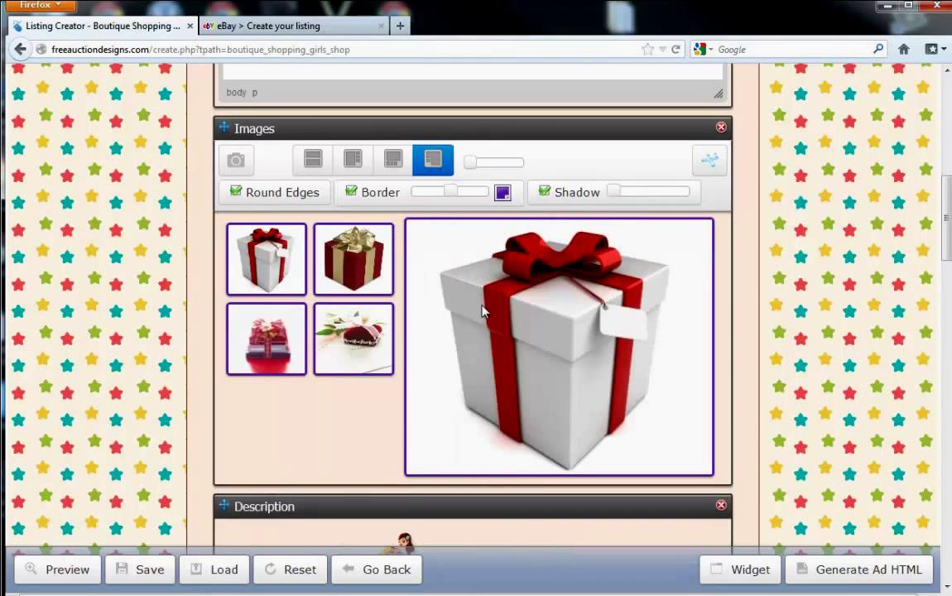
drag(354, 259, 353, 339)
drag(267, 259, 265, 343)
drag(334, 277, 264, 356)
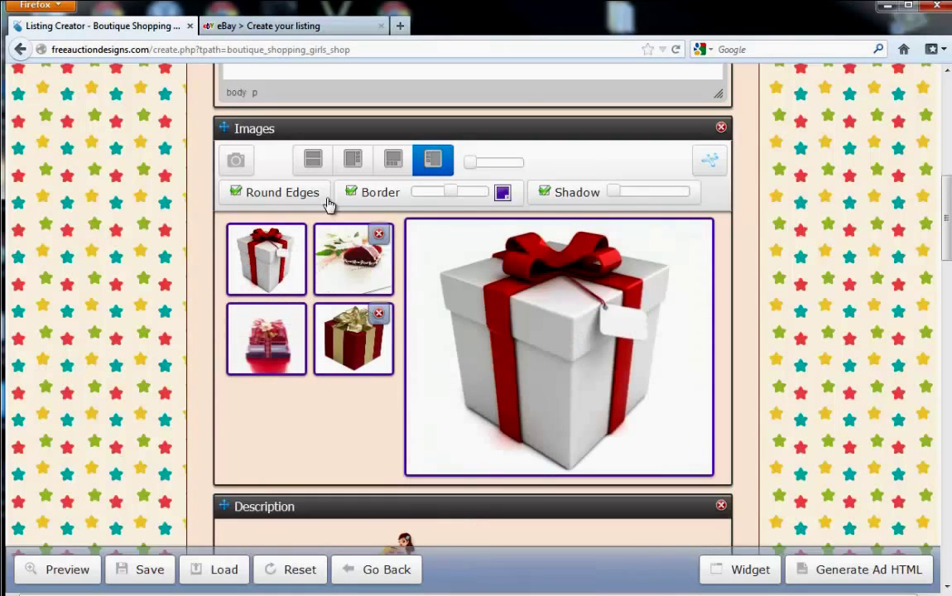
Give the images square corners, thinner green borders and a deeper drop shadow.
click(236, 192)
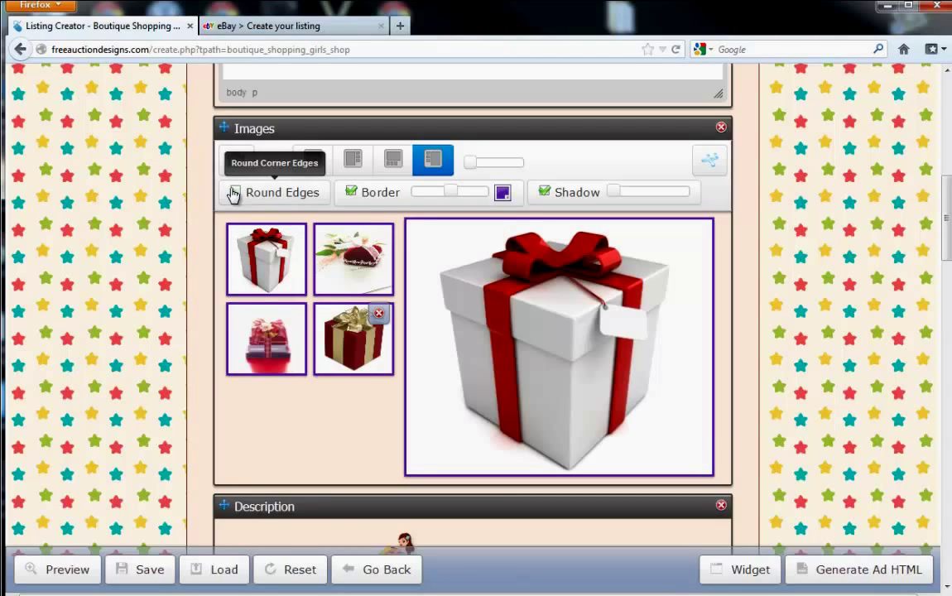
click(351, 196)
click(356, 196)
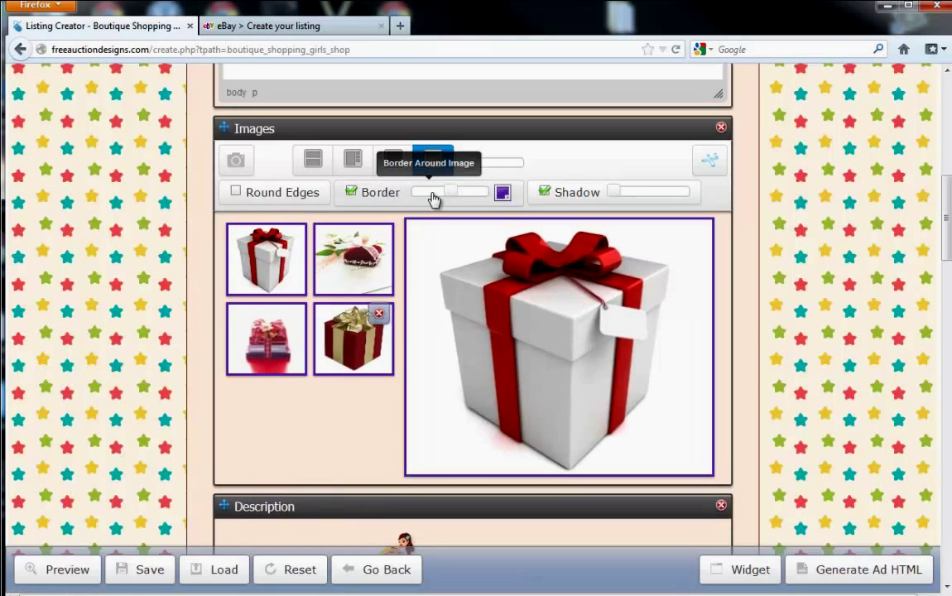
drag(453, 193, 430, 194)
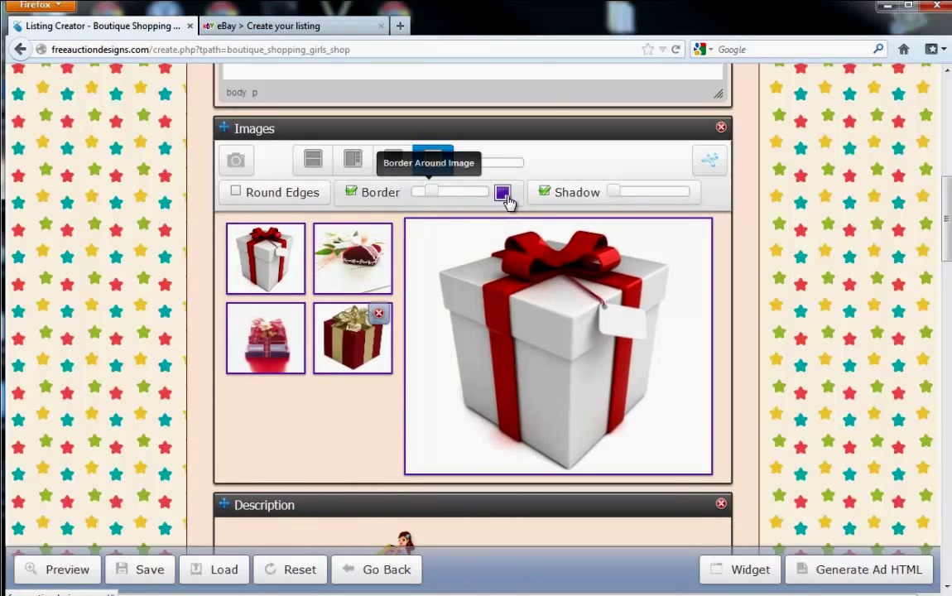
click(504, 193)
click(625, 268)
click(577, 164)
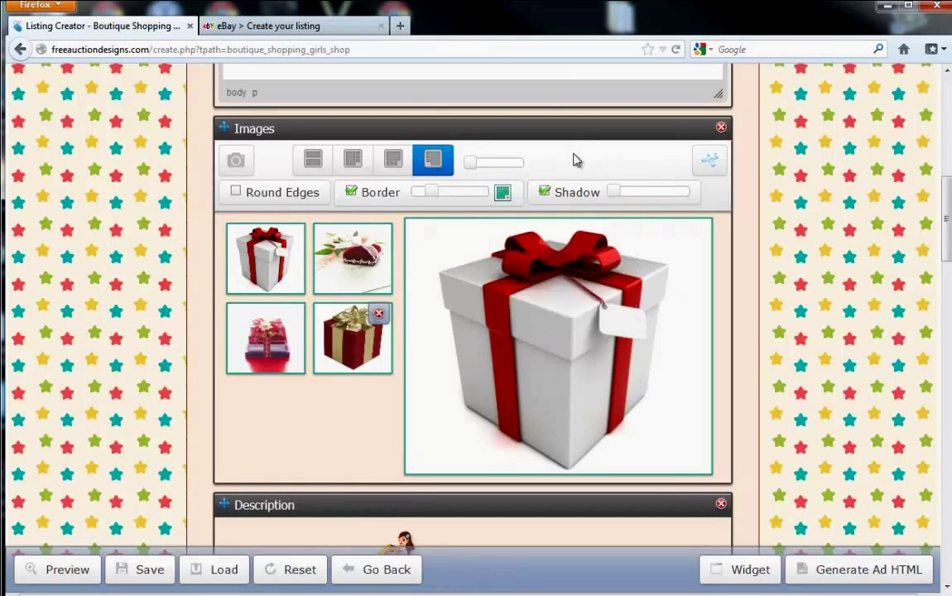
click(544, 194)
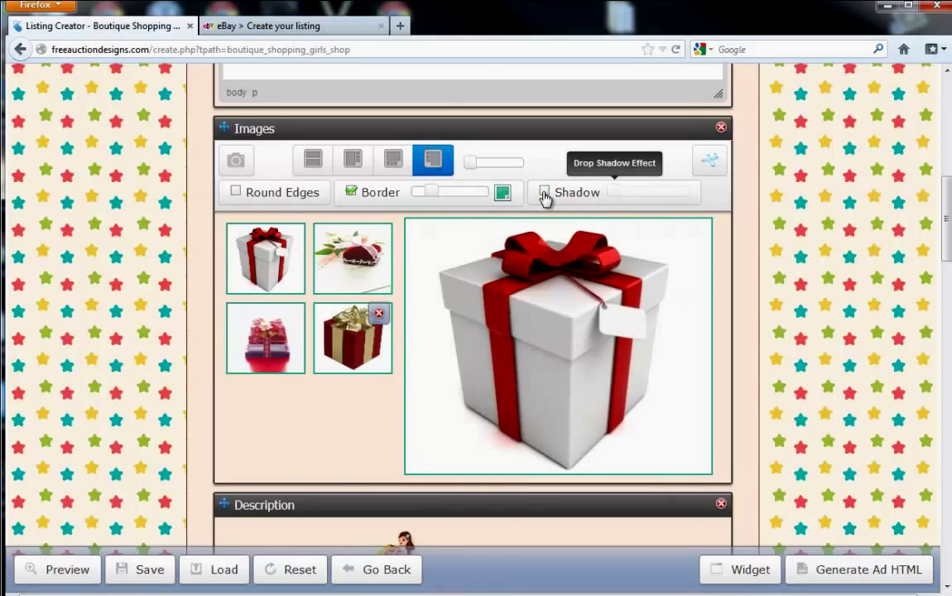
click(545, 193)
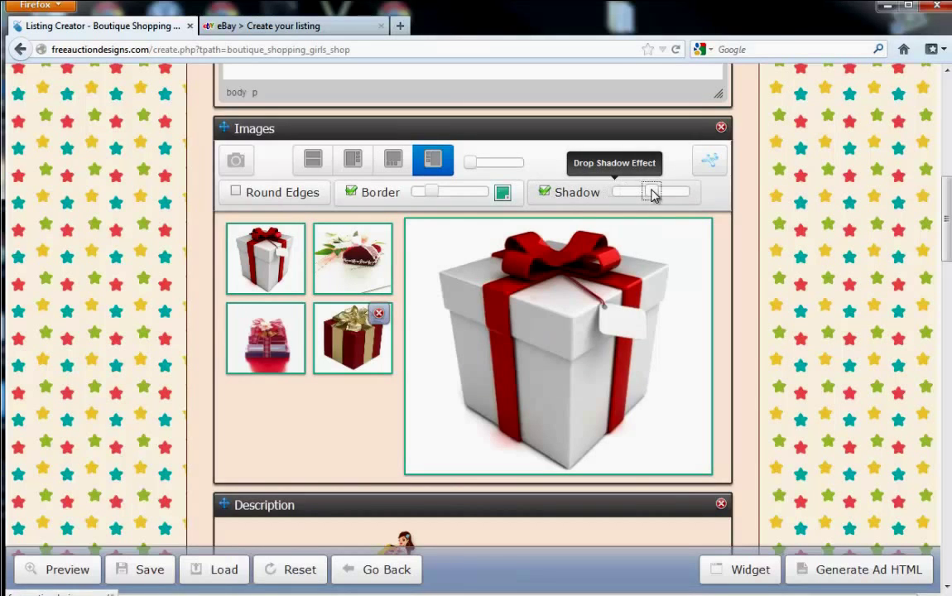
click(652, 194)
Enter 'DESCRIPTION IS HERE' in the Description editor.
scroll(390, 351, down, 5)
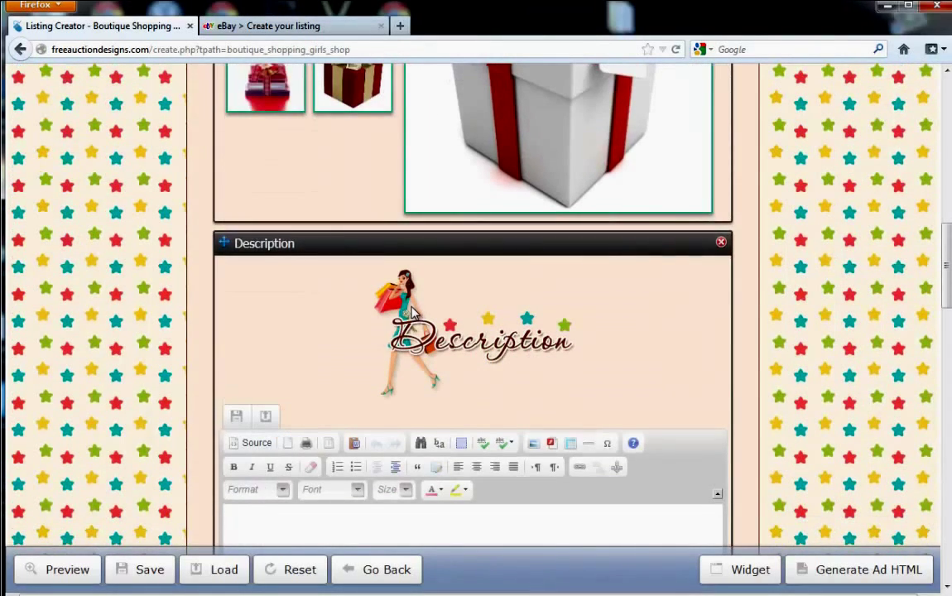
scroll(413, 312, down, 2)
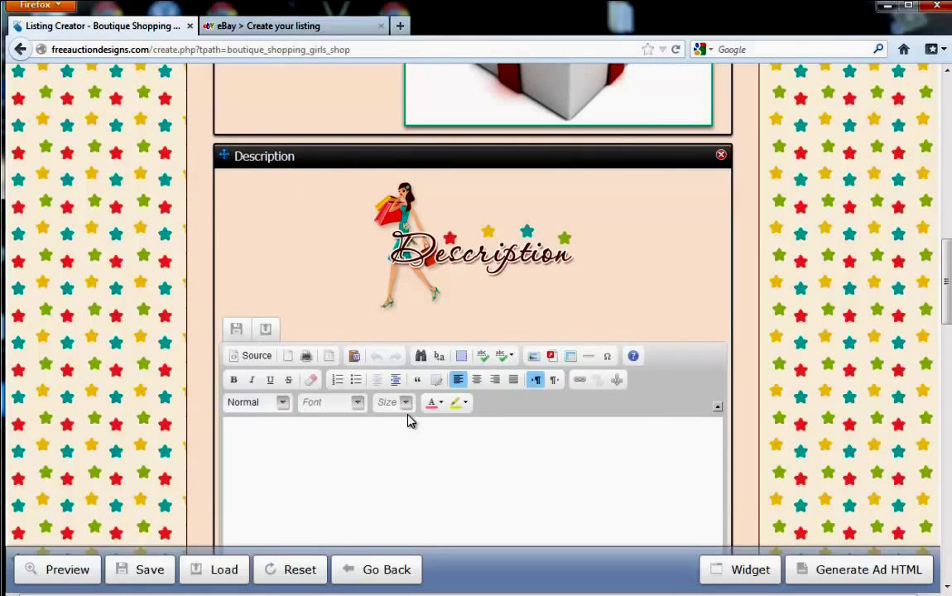
text(SD)
text(SCRIPTION )
text(IS HERE)
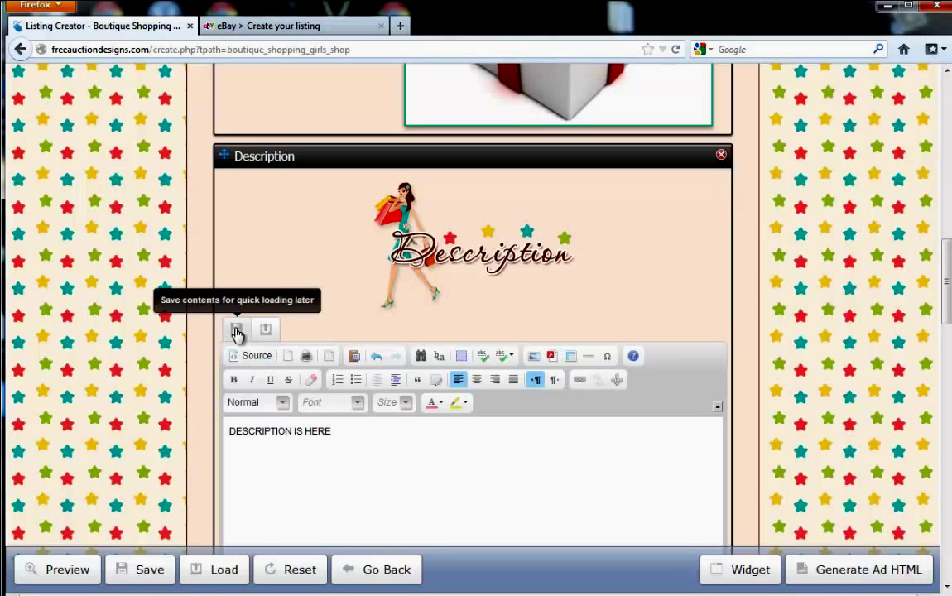
Save the description content as DESCRIP.htm and acknowledge the confirmation.
click(237, 331)
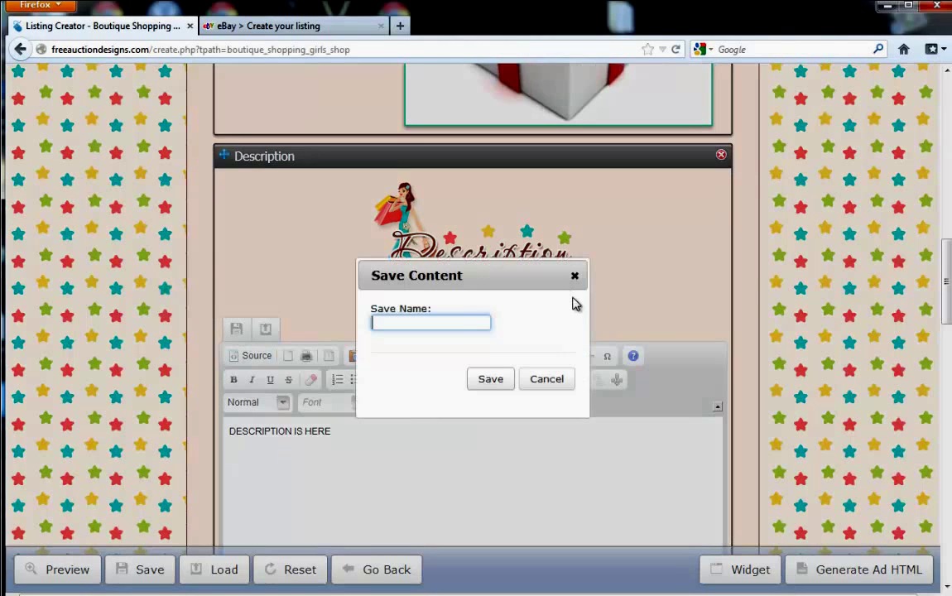
text(DESCRIP)
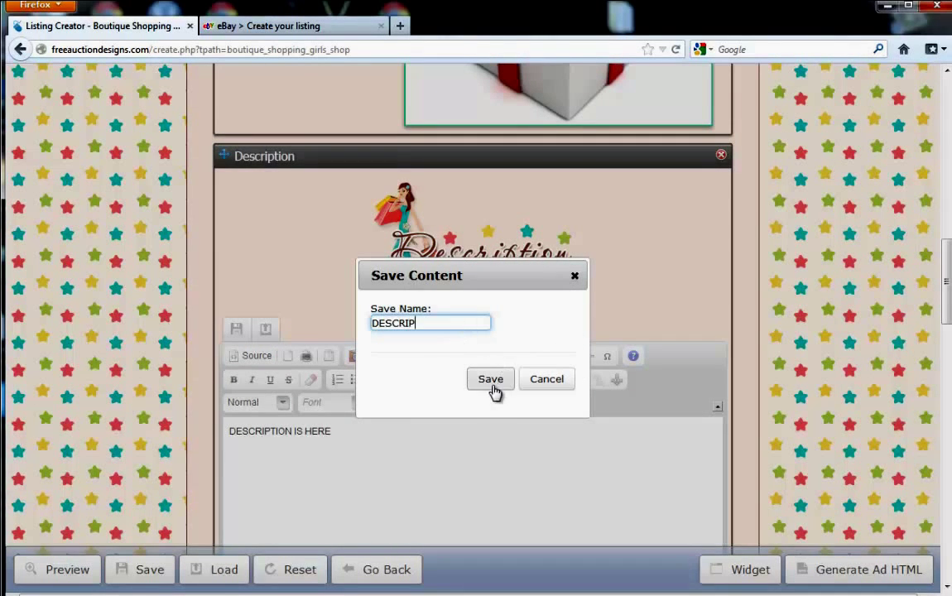
click(490, 382)
click(473, 362)
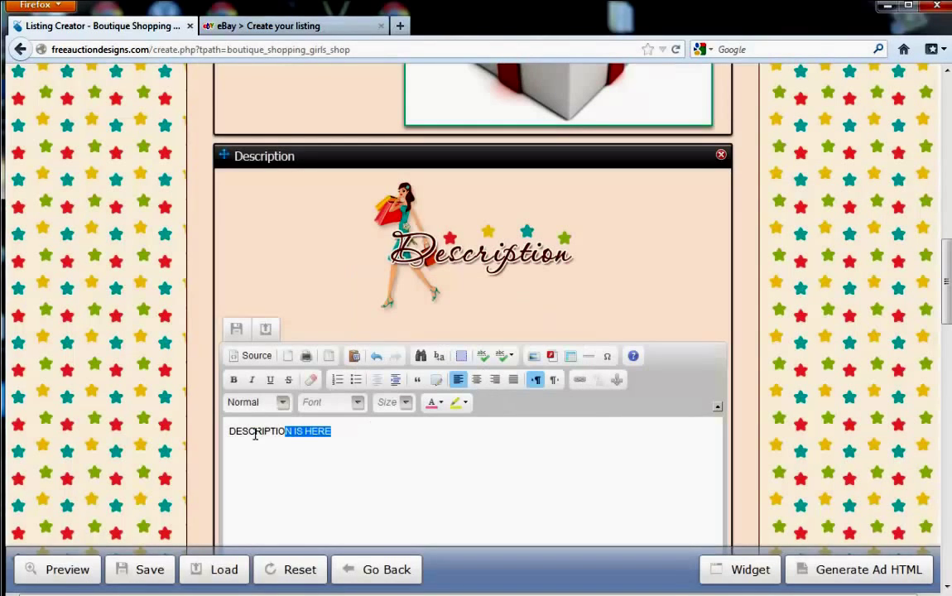
Delete the description text and reload it from DESCRIP.htm.
drag(239, 437, 325, 405)
key(Delete)
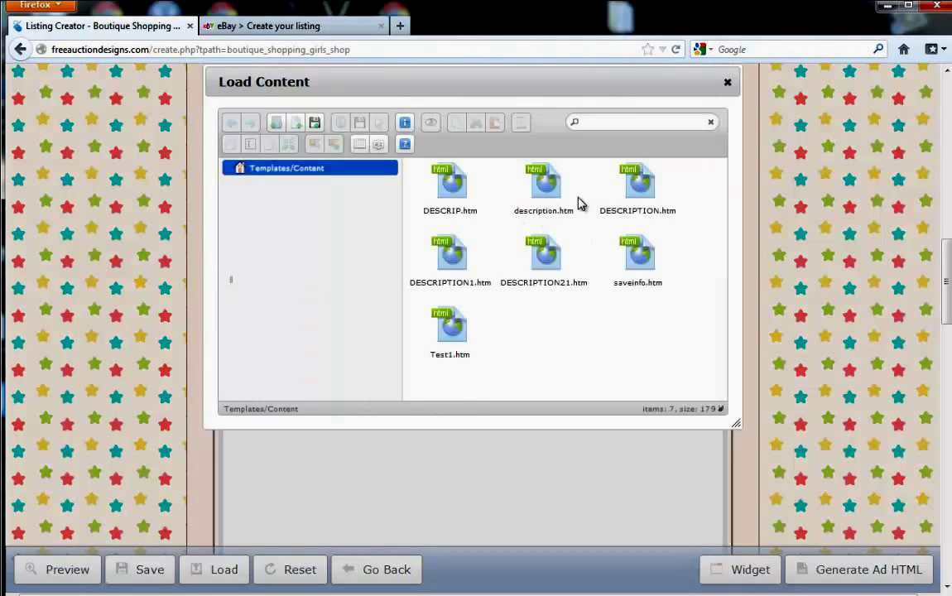
double_click(453, 183)
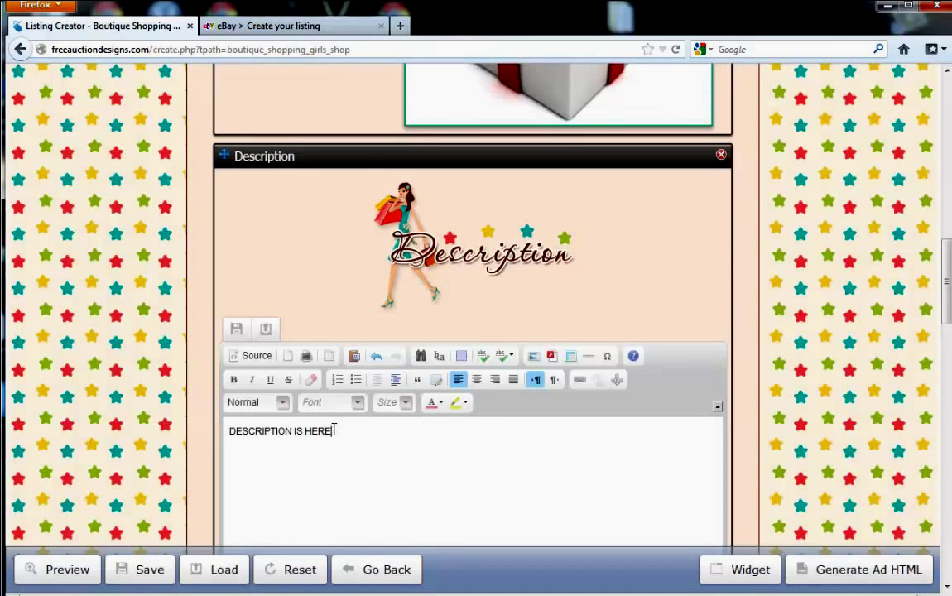
Clear the description text, then open and cancel the Image and Flash properties dialogs.
triple_click(273, 430)
key(BackSpace)
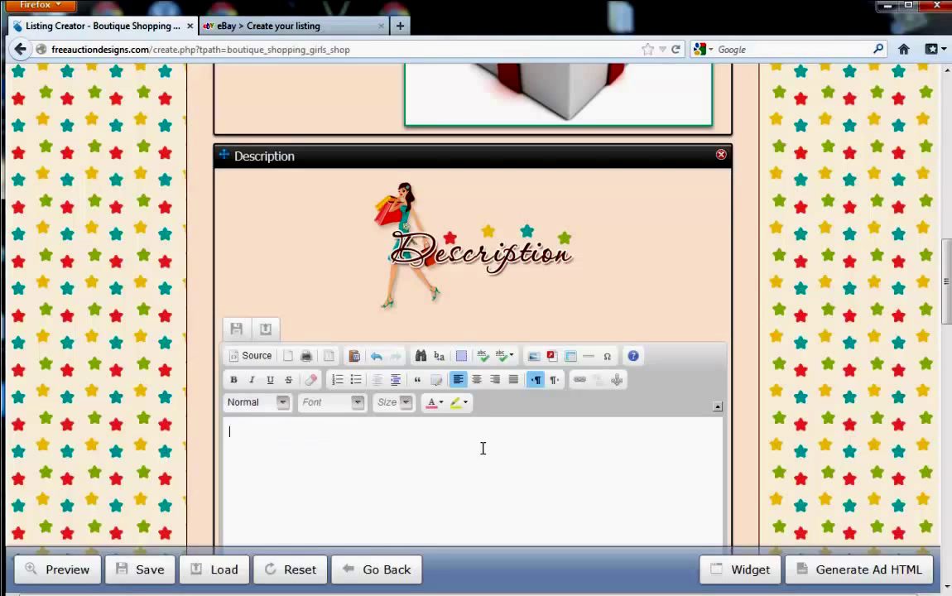
click(534, 357)
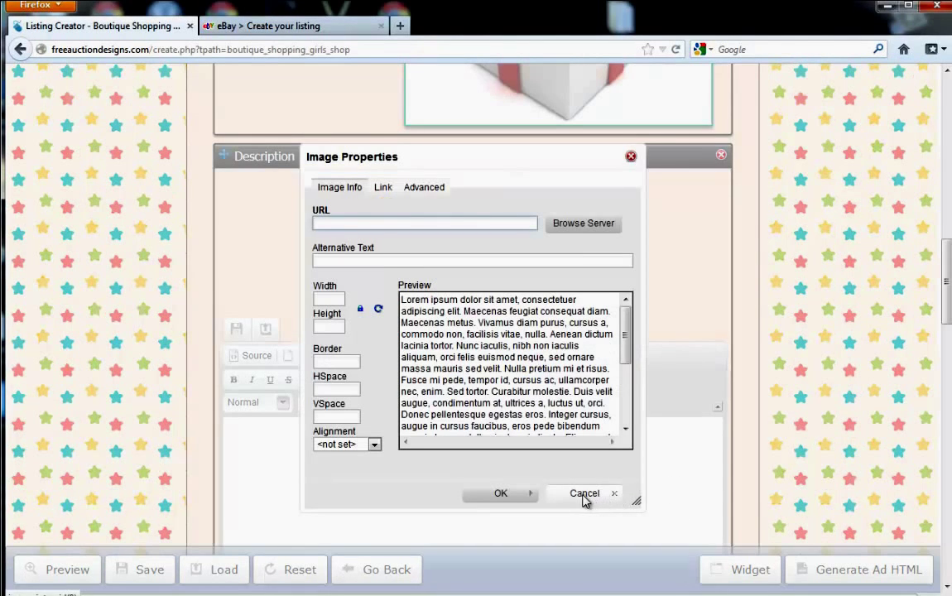
click(584, 495)
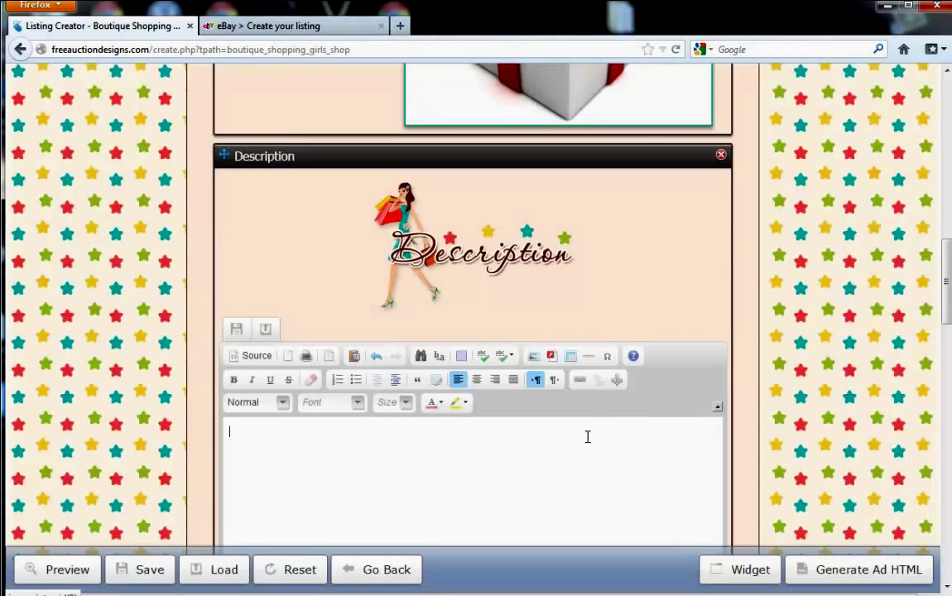
click(551, 357)
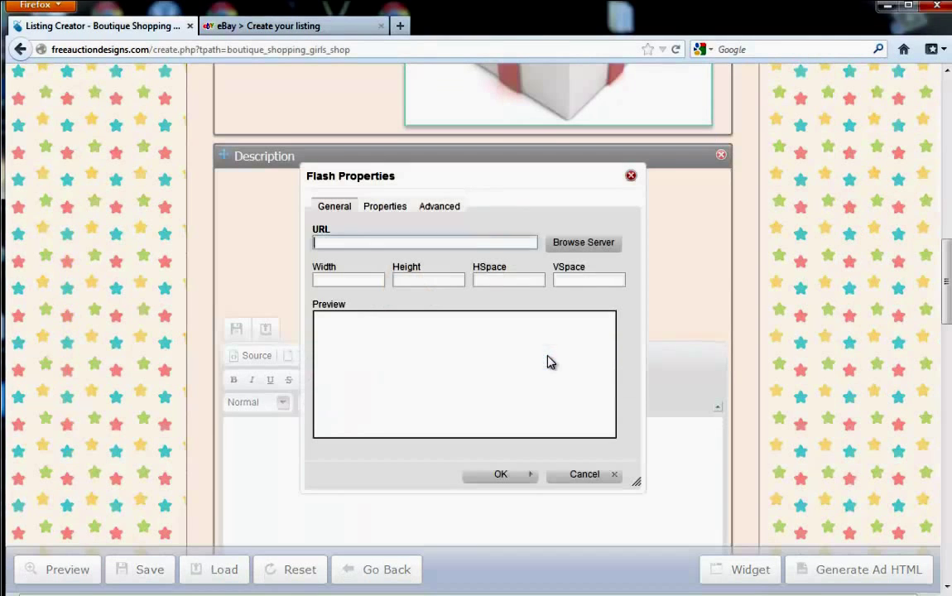
click(583, 477)
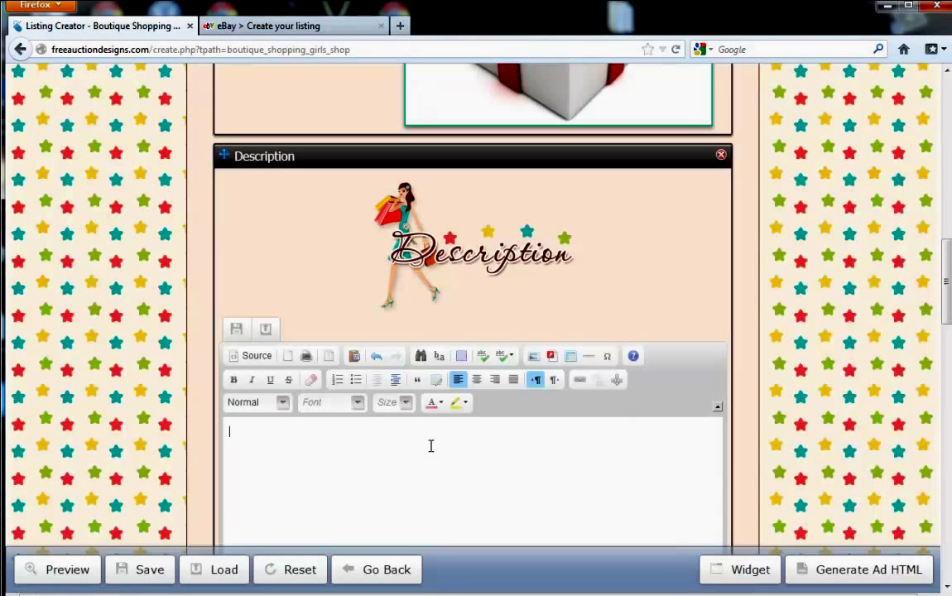
Generate a preview of the finished listing with the Preview button.
scroll(420, 448, down, 4)
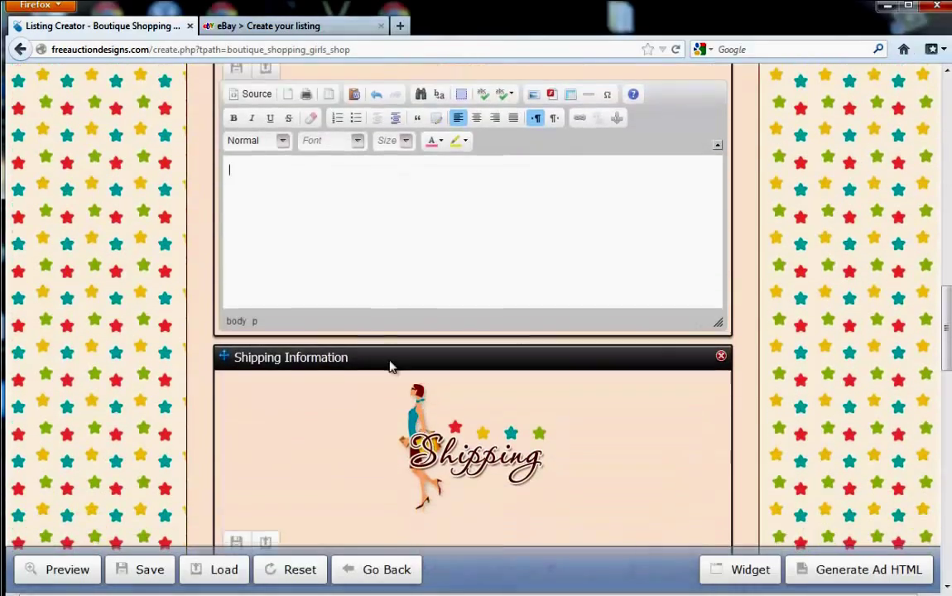
scroll(467, 231, up, 9)
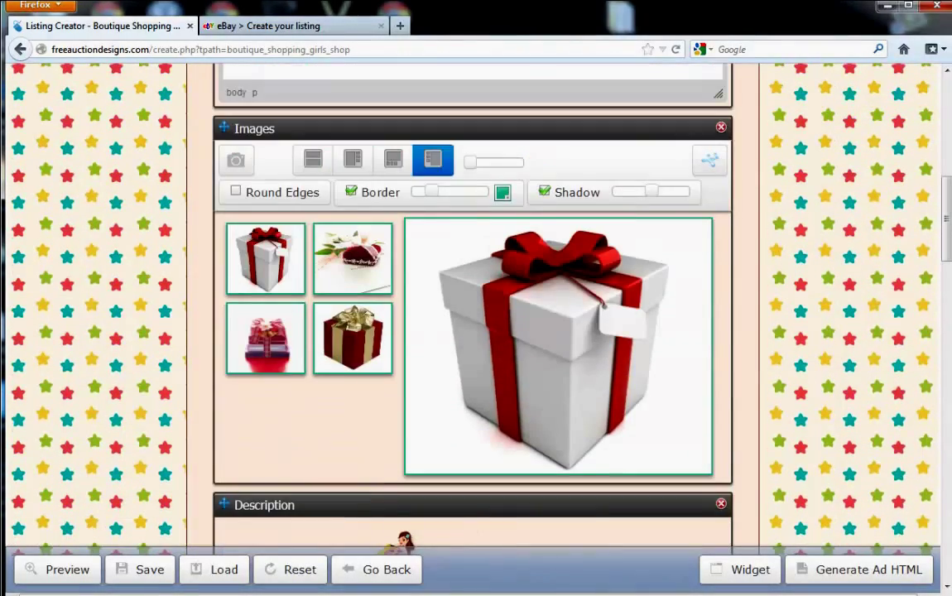
drag(946, 219, 946, 361)
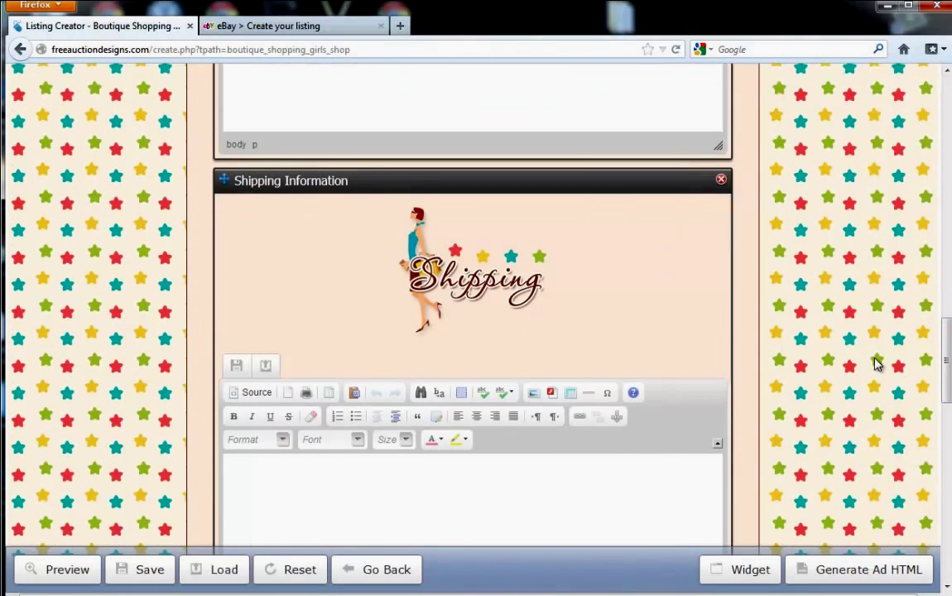
click(77, 579)
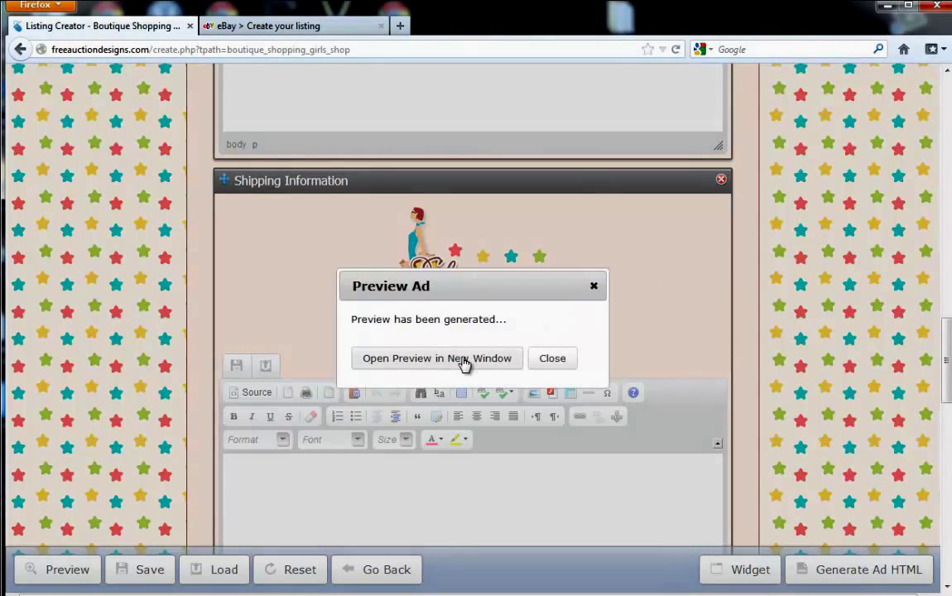
Open the preview in a new tab and switch the main photo to the white gift box.
click(461, 364)
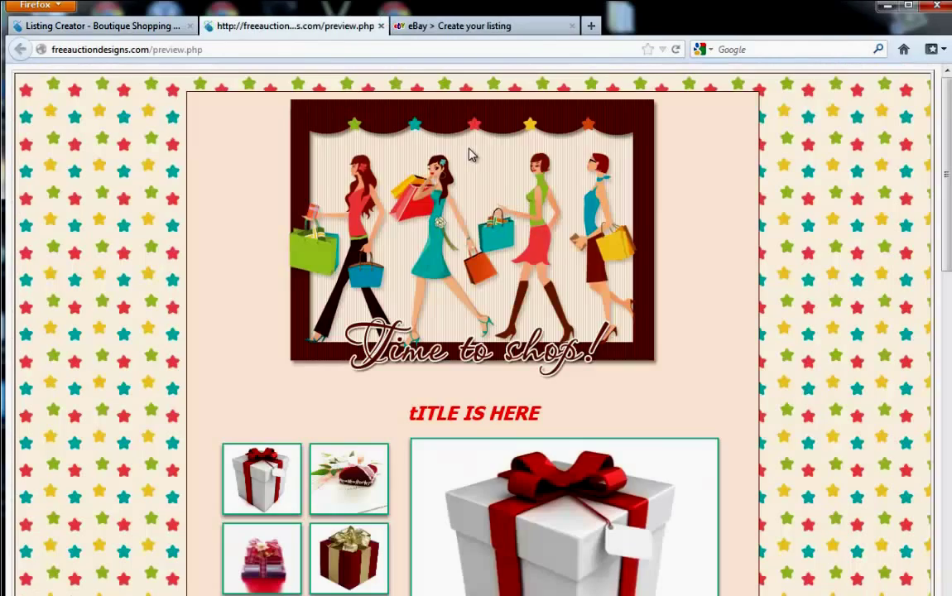
drag(941, 169, 942, 293)
scroll(625, 169, up, 3)
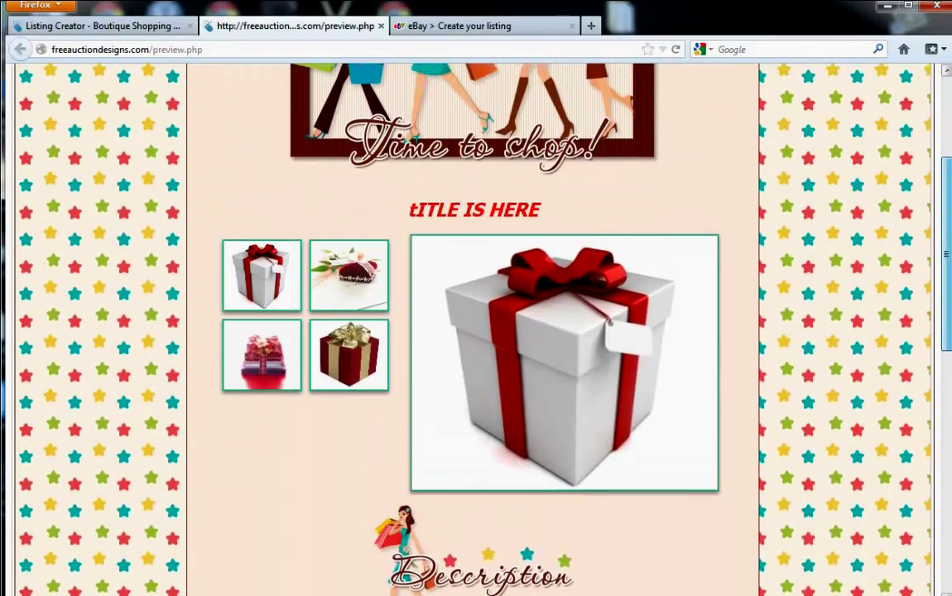
click(348, 275)
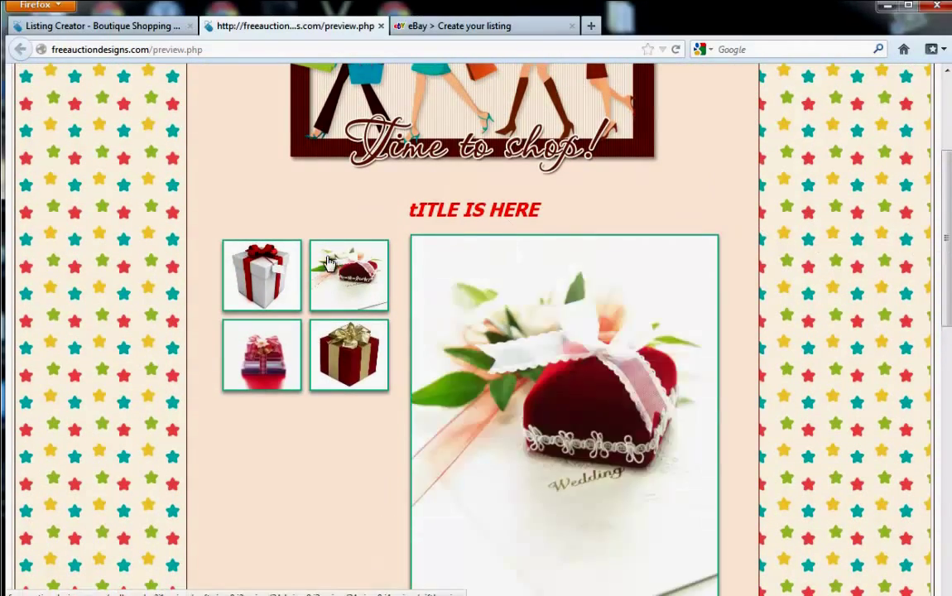
click(267, 290)
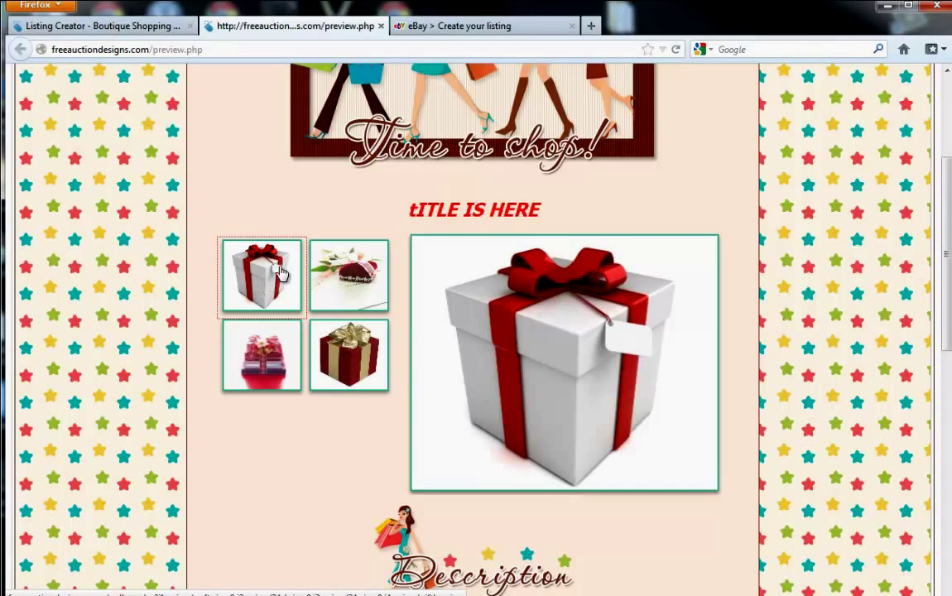
Browse three gift photos forward in the eBay Image Gallery, then close it.
click(263, 290)
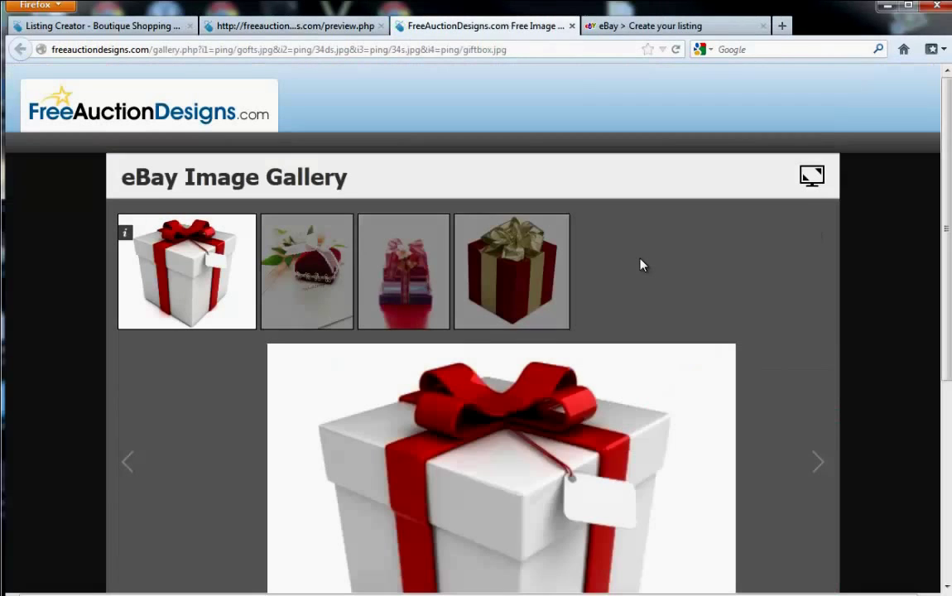
scroll(844, 426, down, 2)
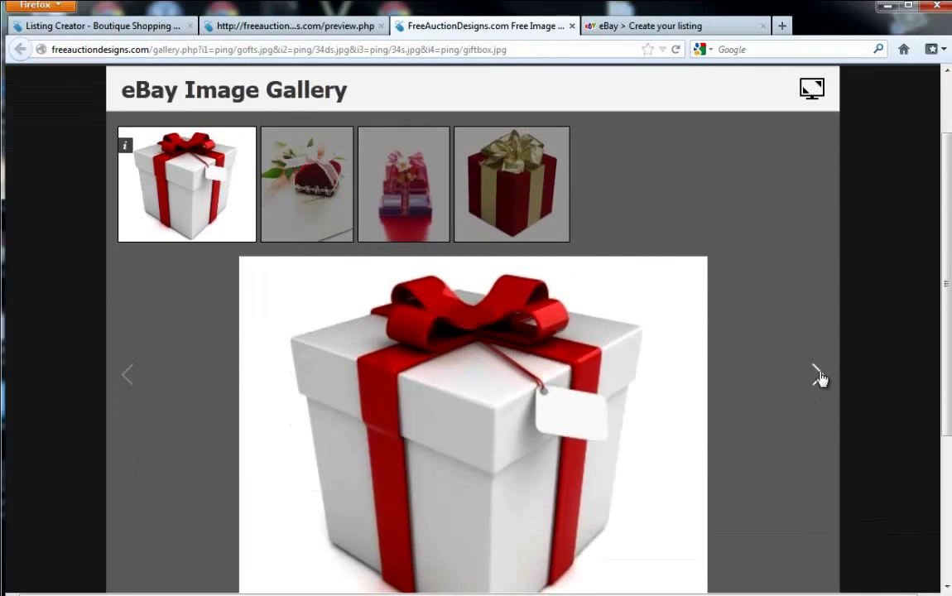
click(817, 377)
click(817, 377)
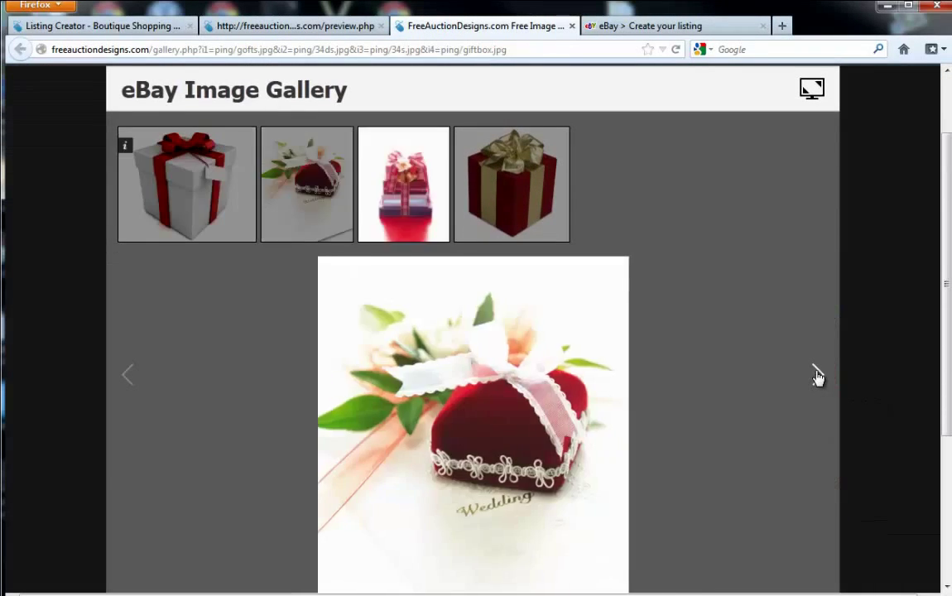
click(817, 377)
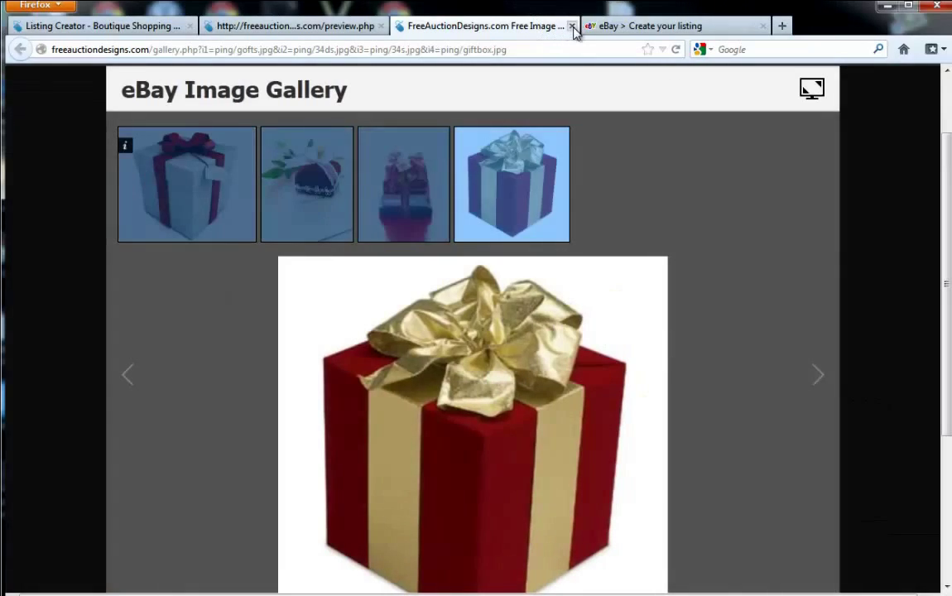
click(571, 26)
Dismiss the preview-ready notice and reset the template, leaving an empty Ad Title and no photos.
click(130, 27)
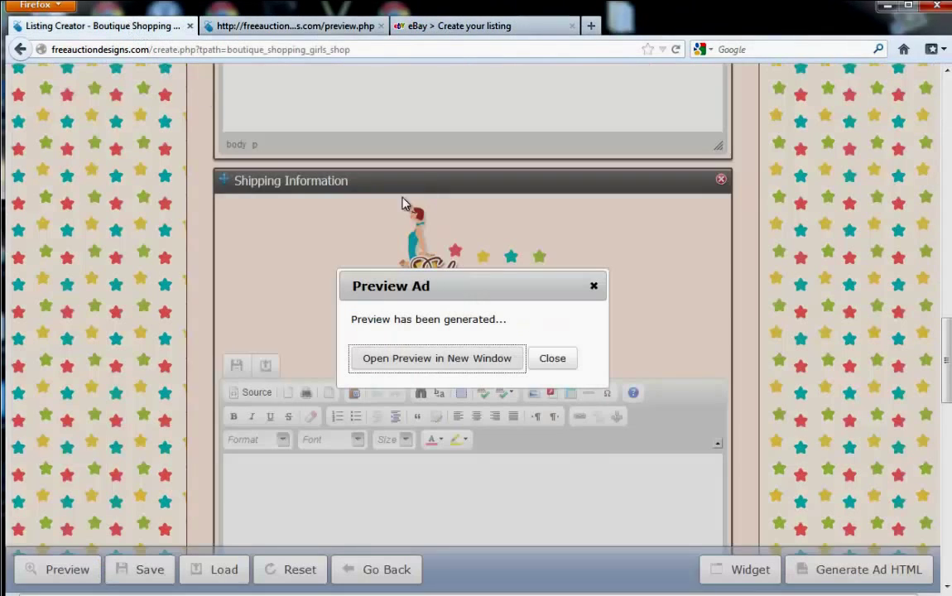
click(552, 362)
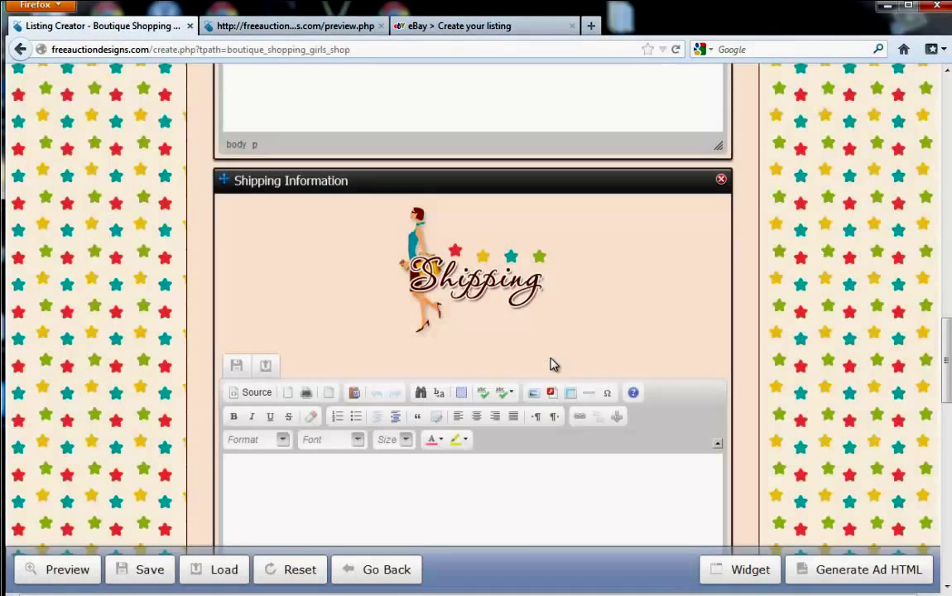
click(294, 574)
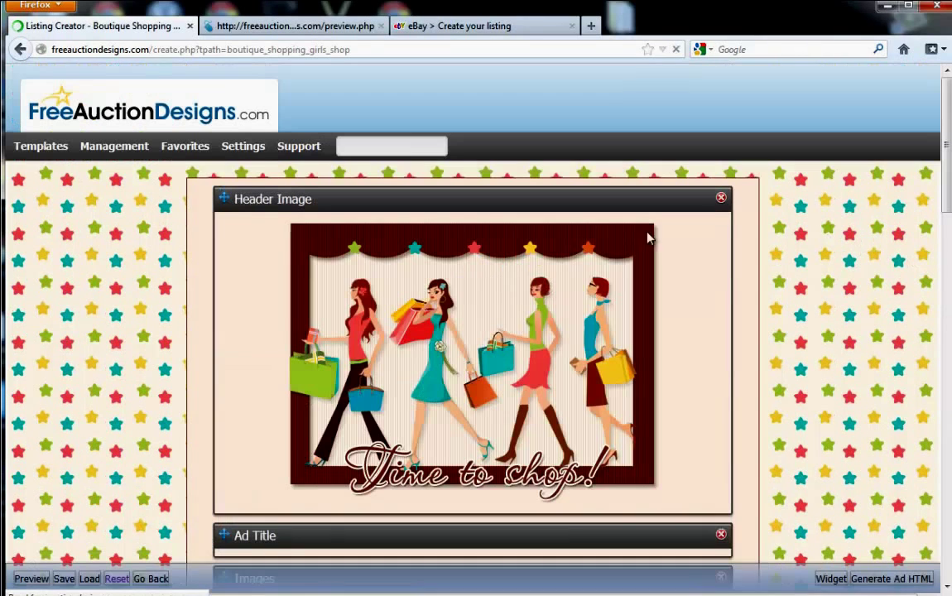
scroll(556, 386, down, 6)
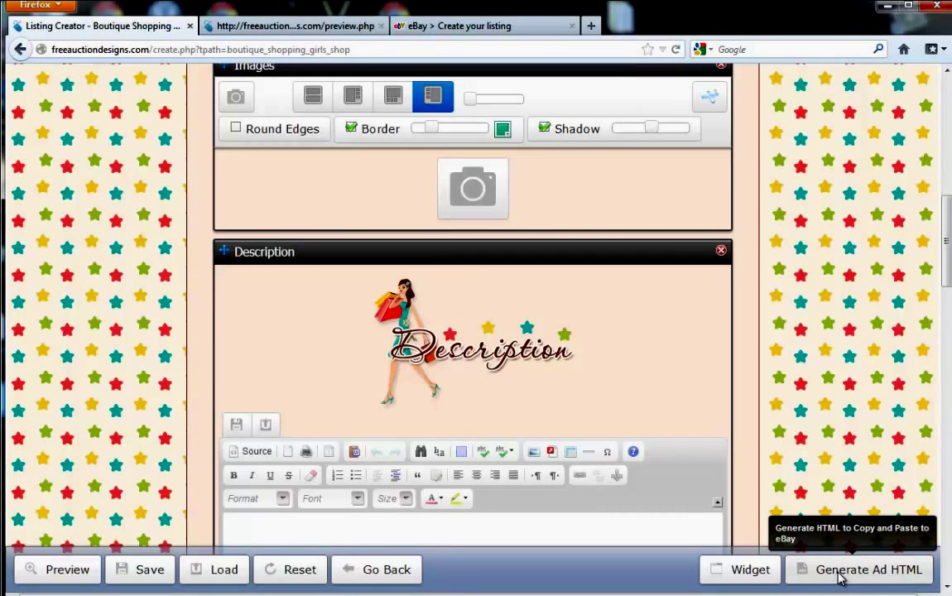
Generate the ad's HTML and copy the complete template code from the Generated Ad HTML Code box.
click(838, 578)
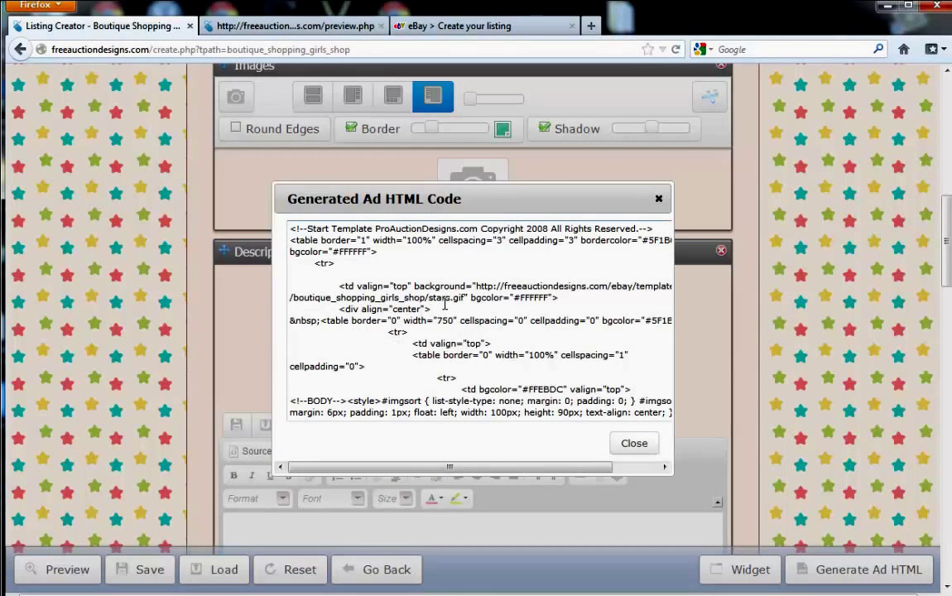
click(389, 303)
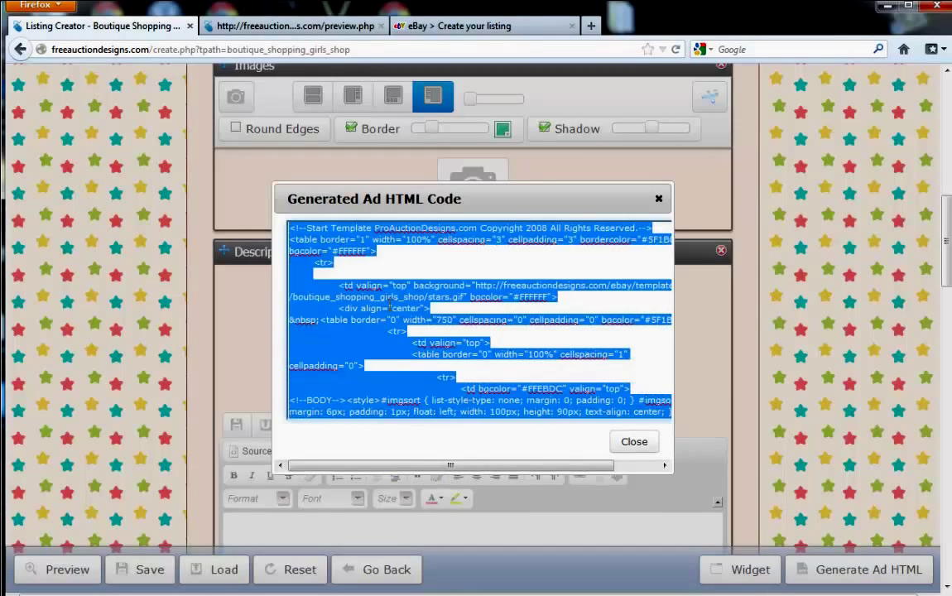
scroll(400, 290, down, 10)
right_click(371, 292)
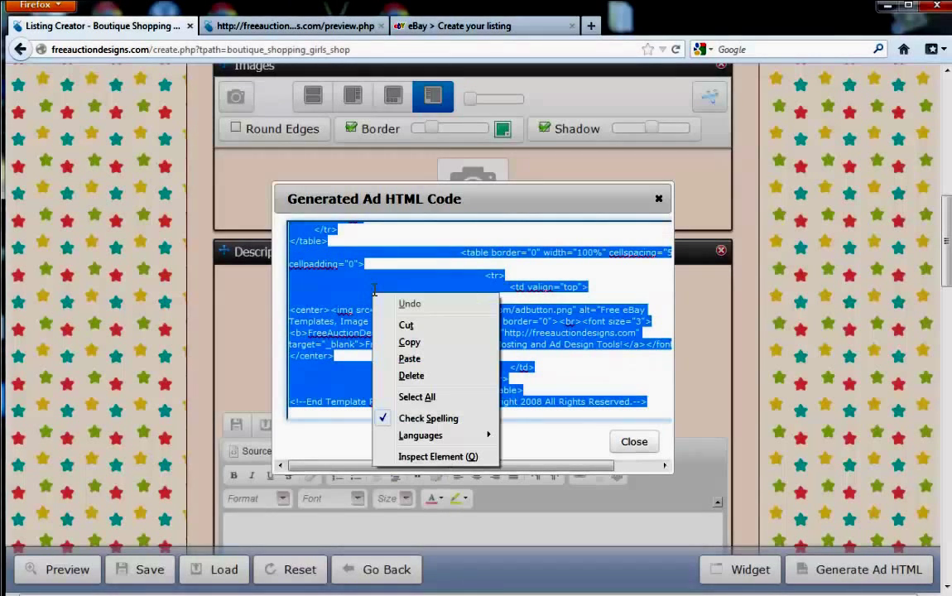
click(399, 341)
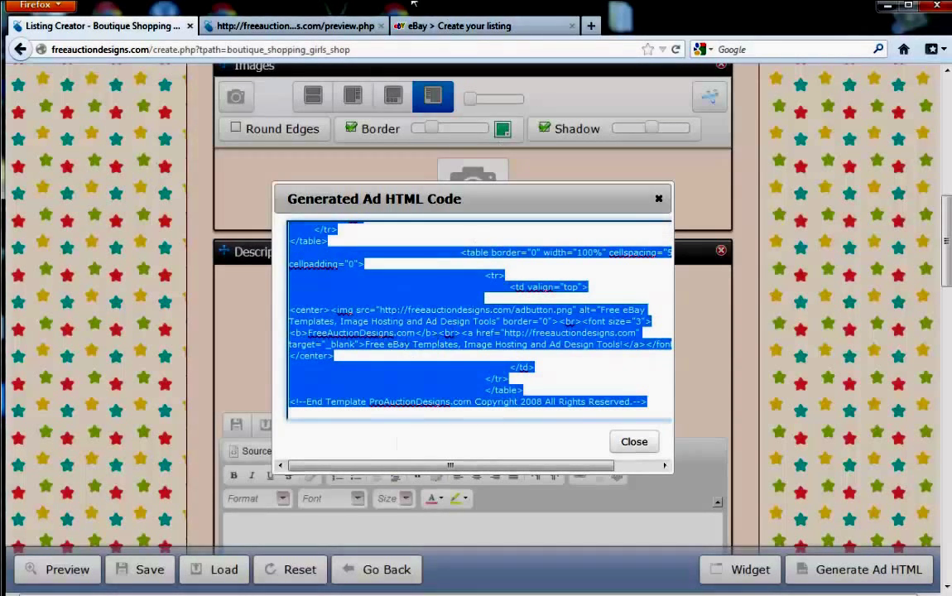
In the eBay listing, set the item description to HTML editing and clear the leftover <br>.
click(427, 25)
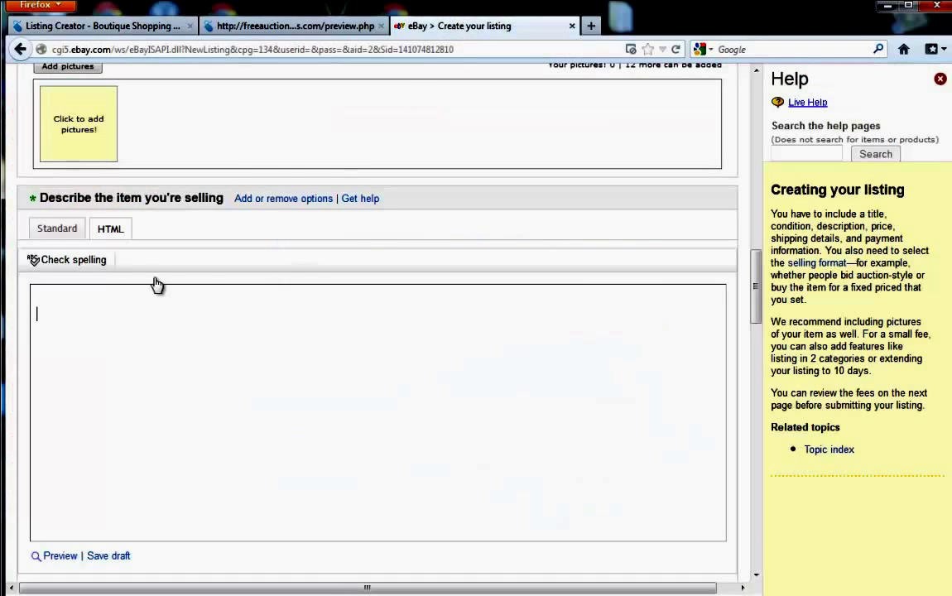
click(109, 235)
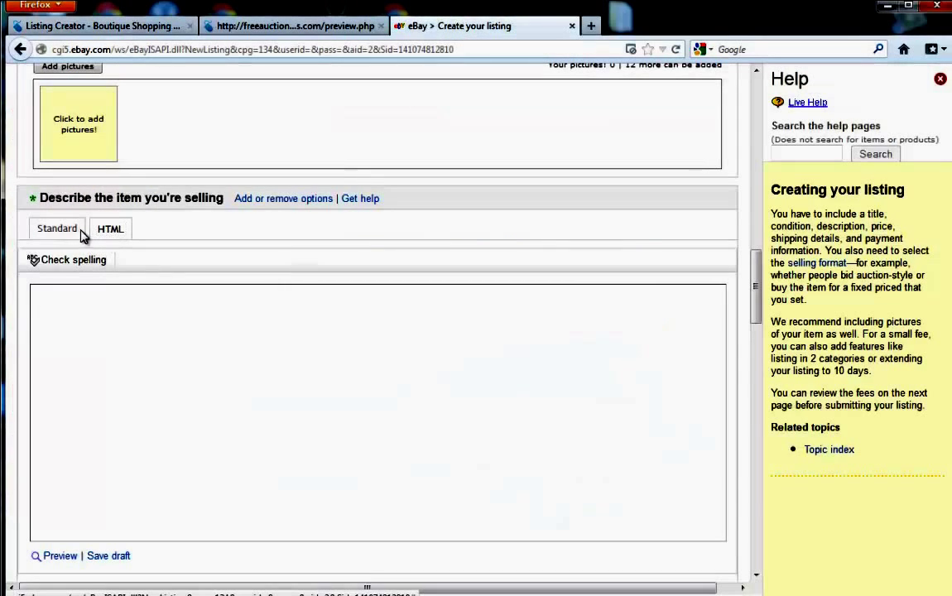
click(74, 231)
click(111, 229)
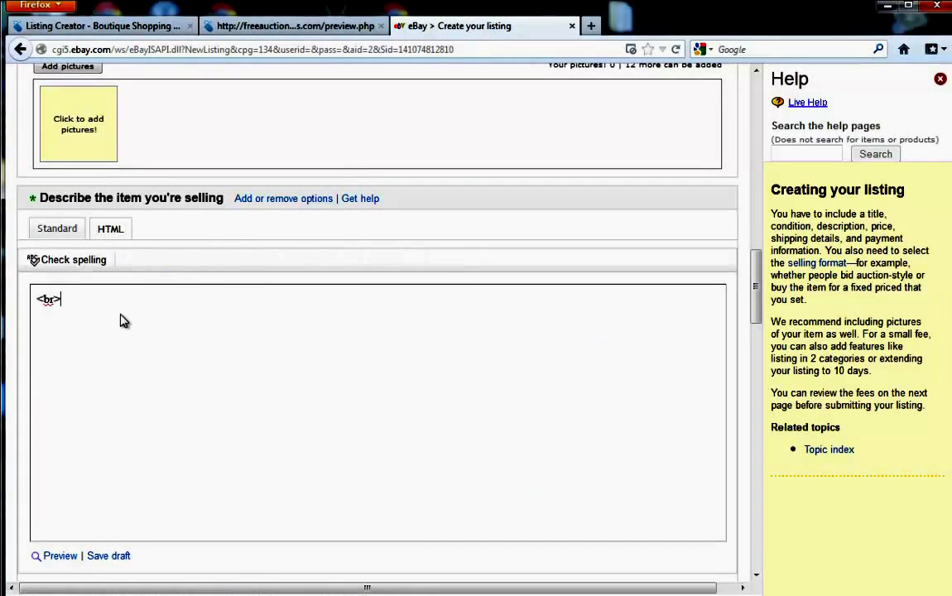
key(BackSpace)
key(BackSpace)
key(BackSpace)
Paste the template code into the HTML description, then view and close the Time to shop! preview.
right_click(119, 310)
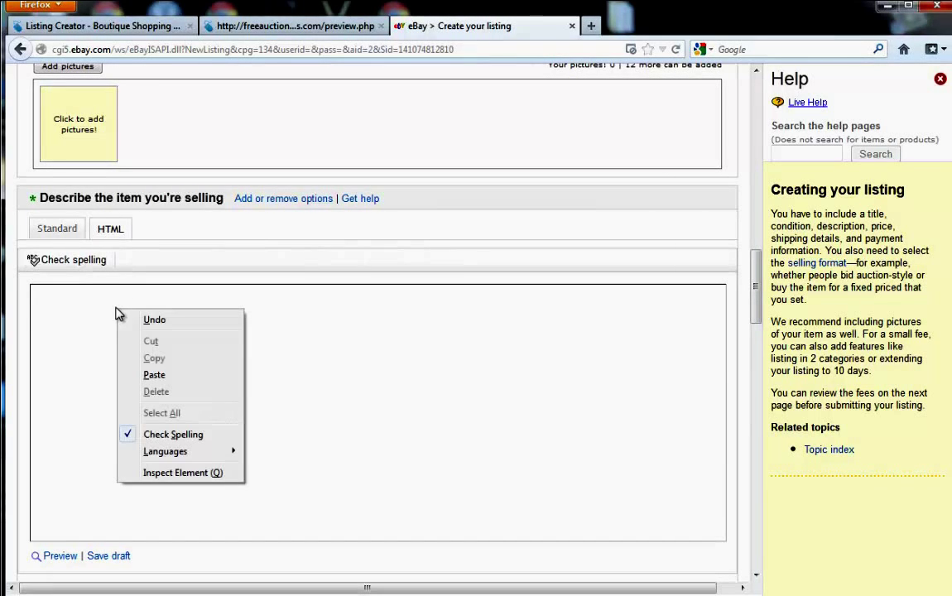
click(155, 375)
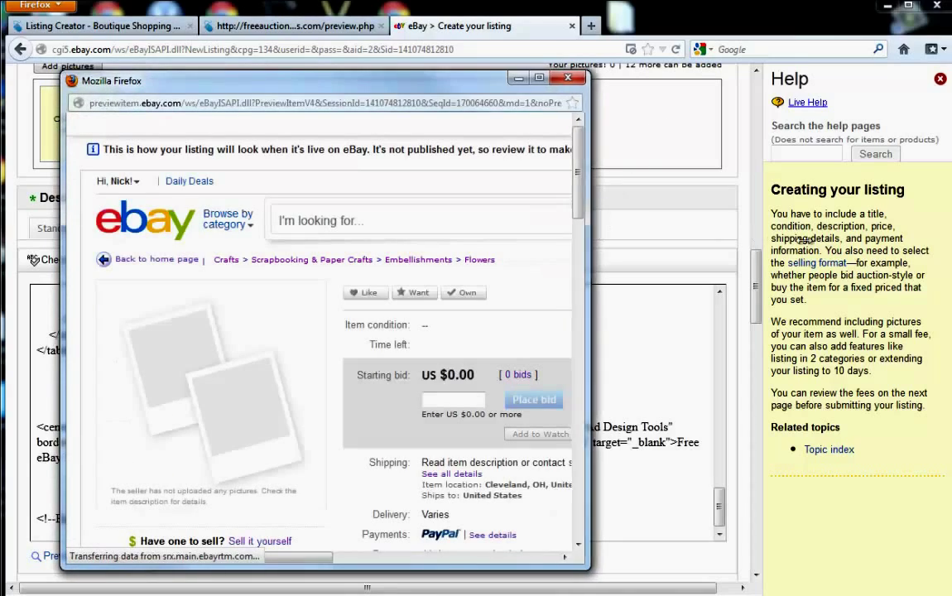
drag(588, 228, 919, 247)
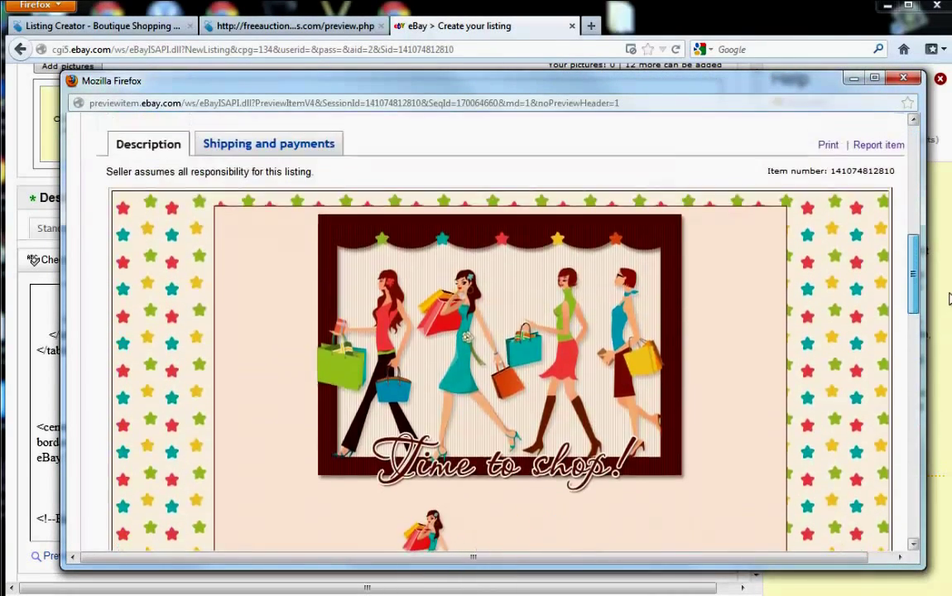
click(902, 79)
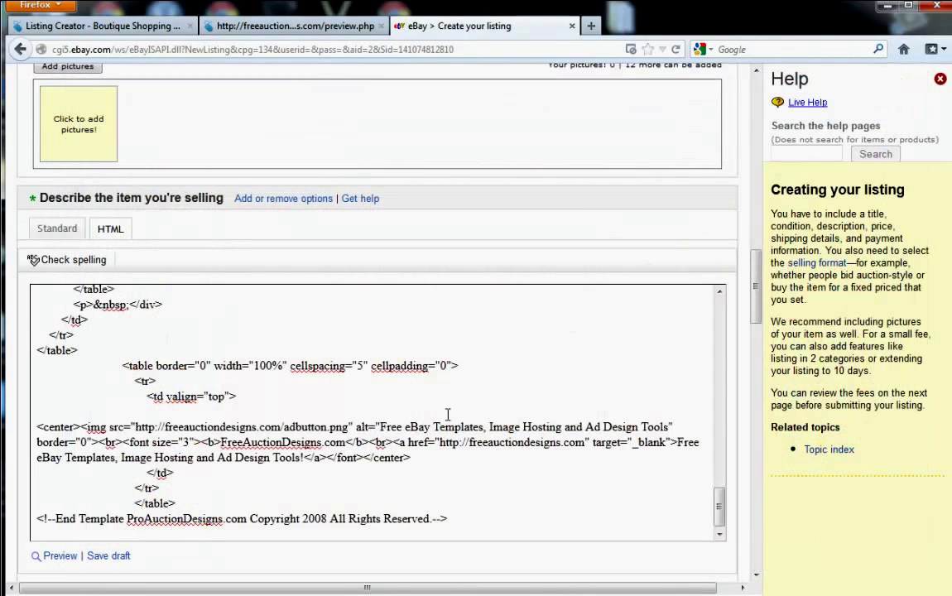